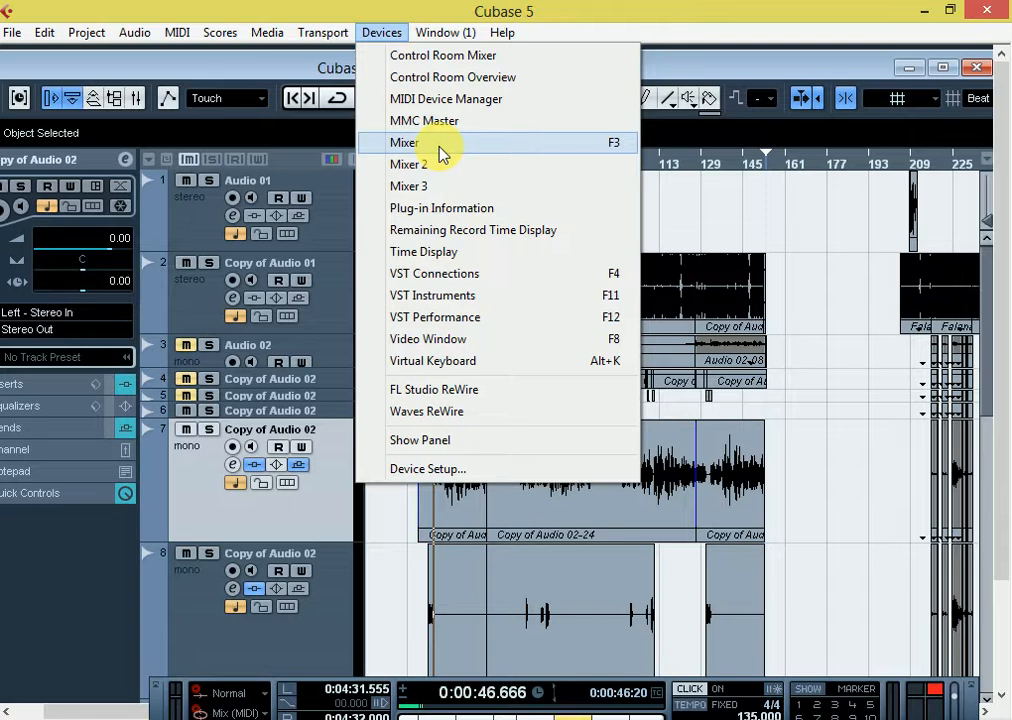
# Step: Open the mixer and position its window over the upper part of the project
pyautogui.click(440, 145)
pyautogui.moveTo(486, 149); pyautogui.dragTo(418, 104)
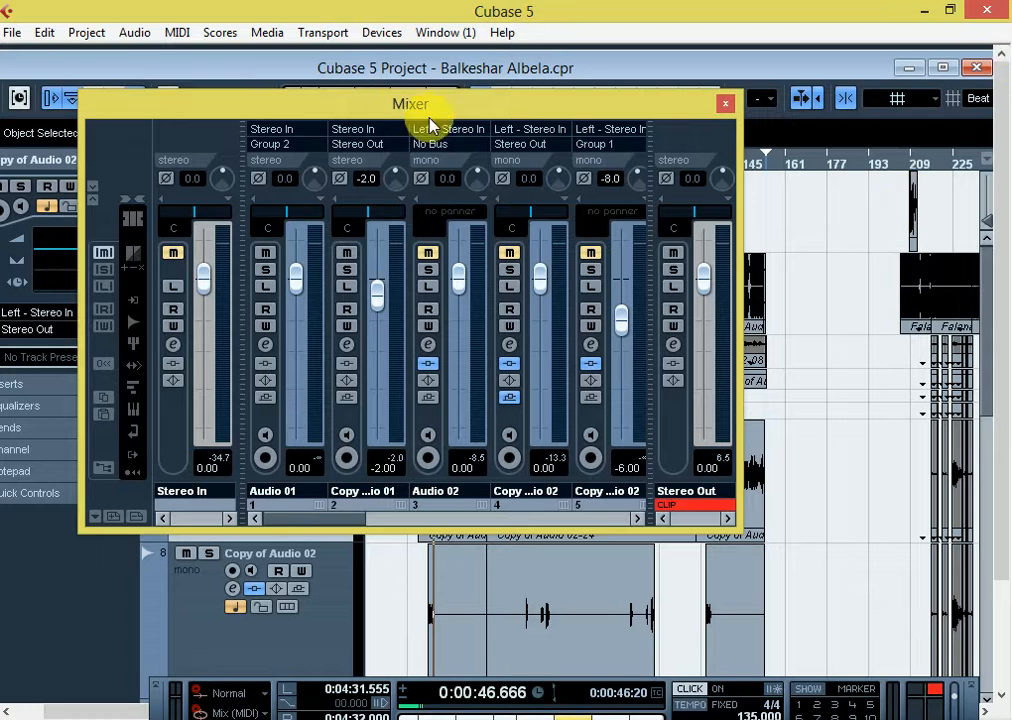
pyautogui.moveTo(444, 108); pyautogui.dragTo(508, 112)
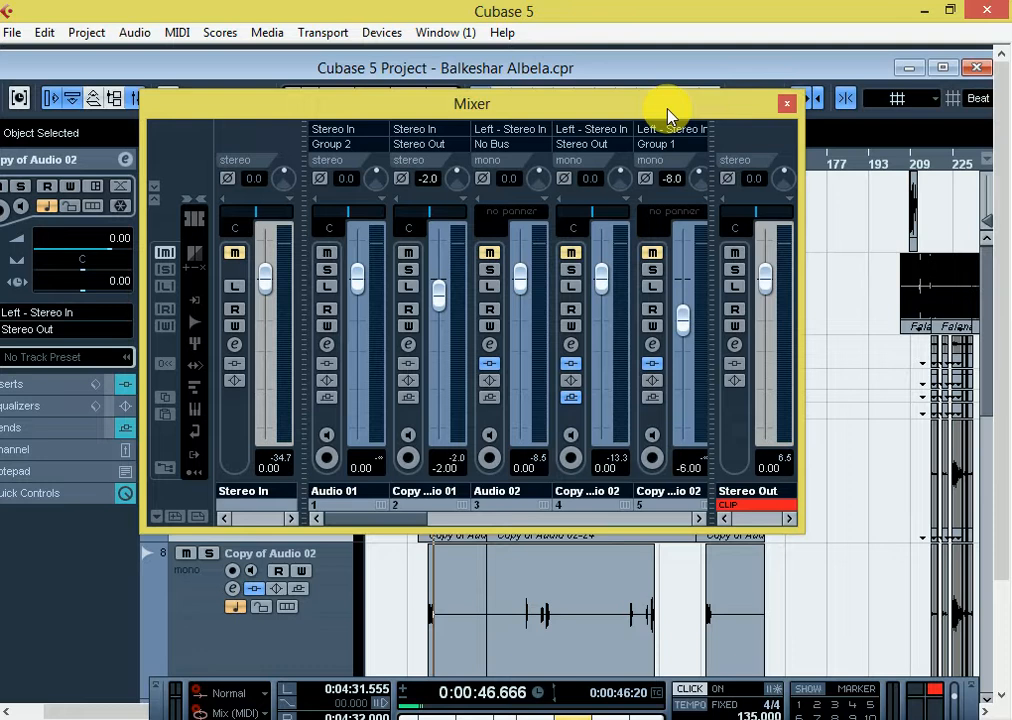
# Step: Play the song and mute the Audio 01 and Copy of Audio 01 channels in the mixer
pyautogui.press('space')
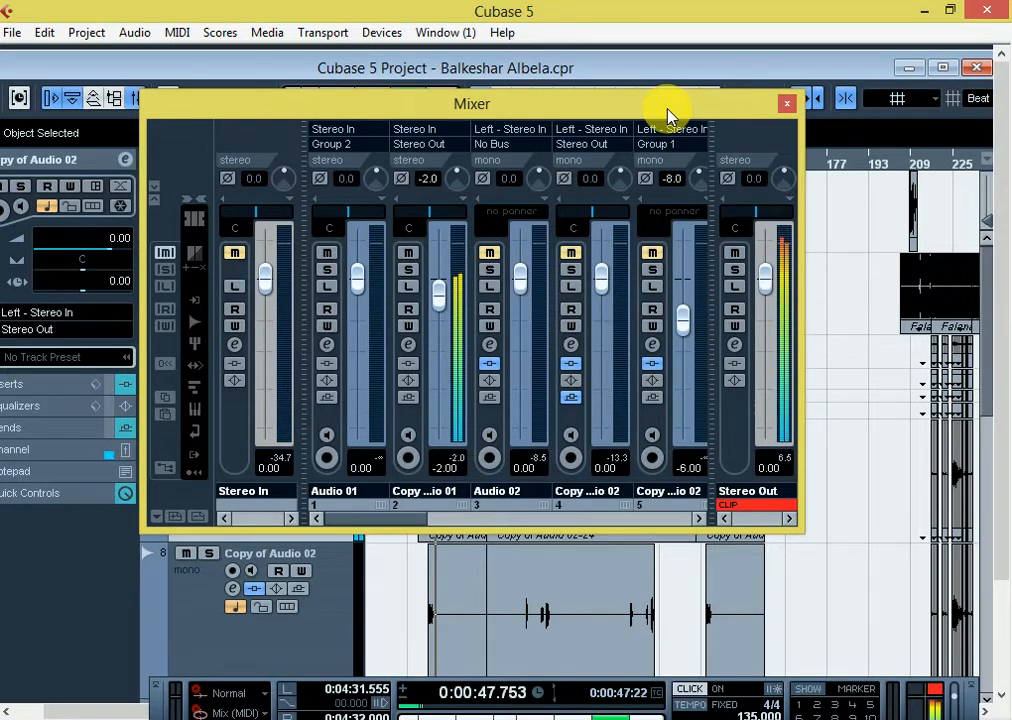
pyautogui.press('space')
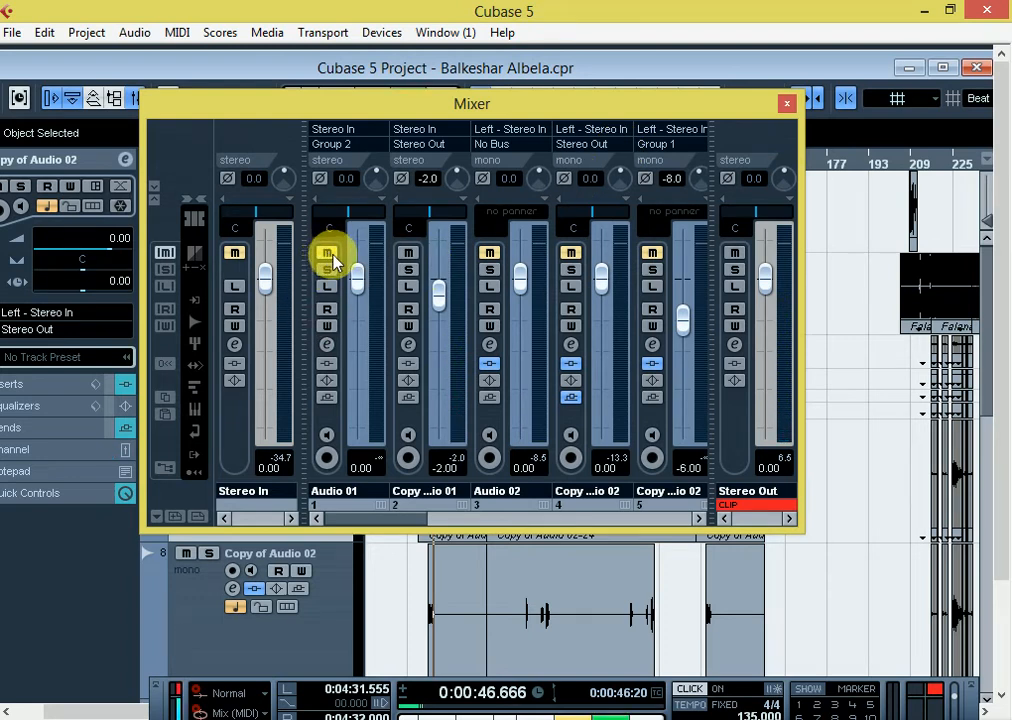
pyautogui.press('space')
pyautogui.press('space')
pyautogui.click(327, 253)
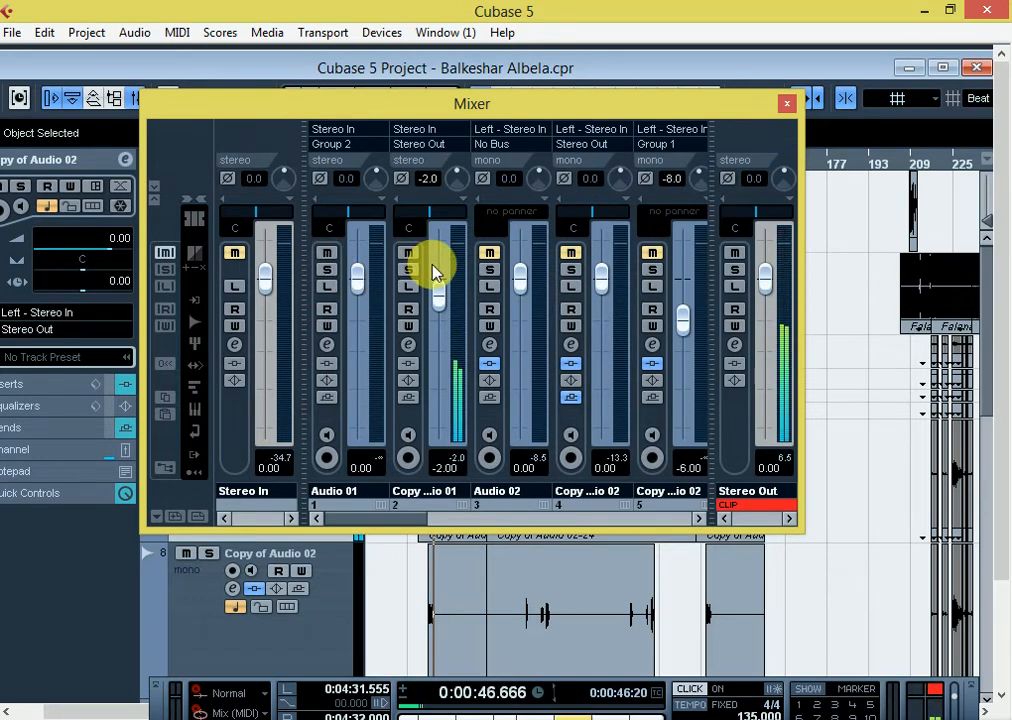
pyautogui.click(408, 255)
pyautogui.press('space')
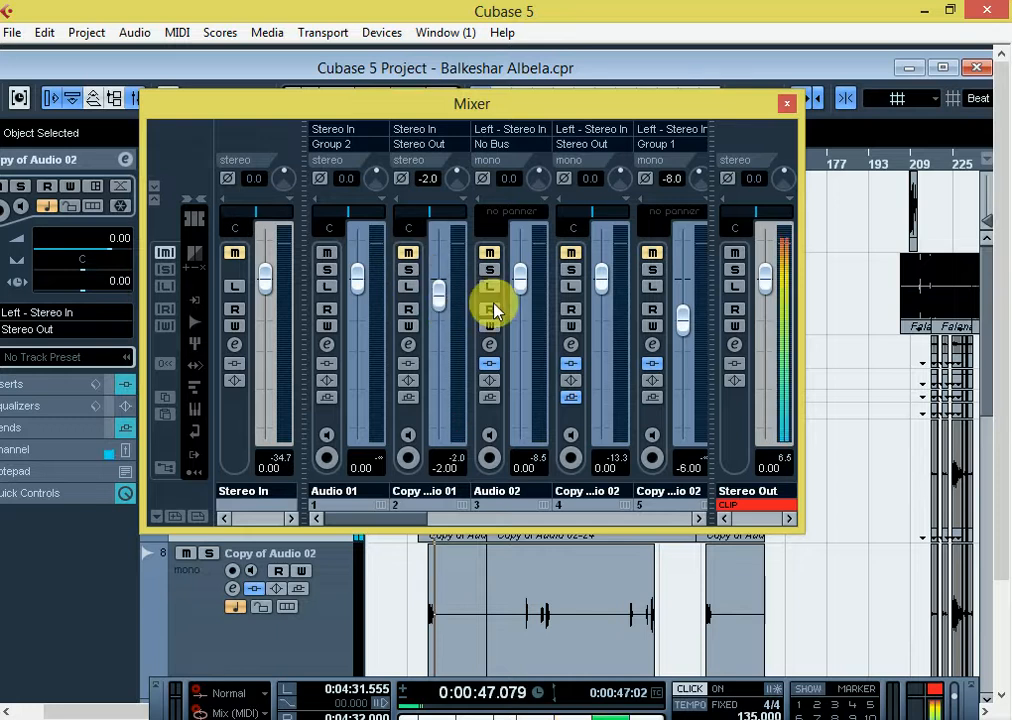
# Step: Audition the vocal channels, leave only Audio 02 unmuted among channels 1 to 5, and stop playback
pyautogui.click(650, 256)
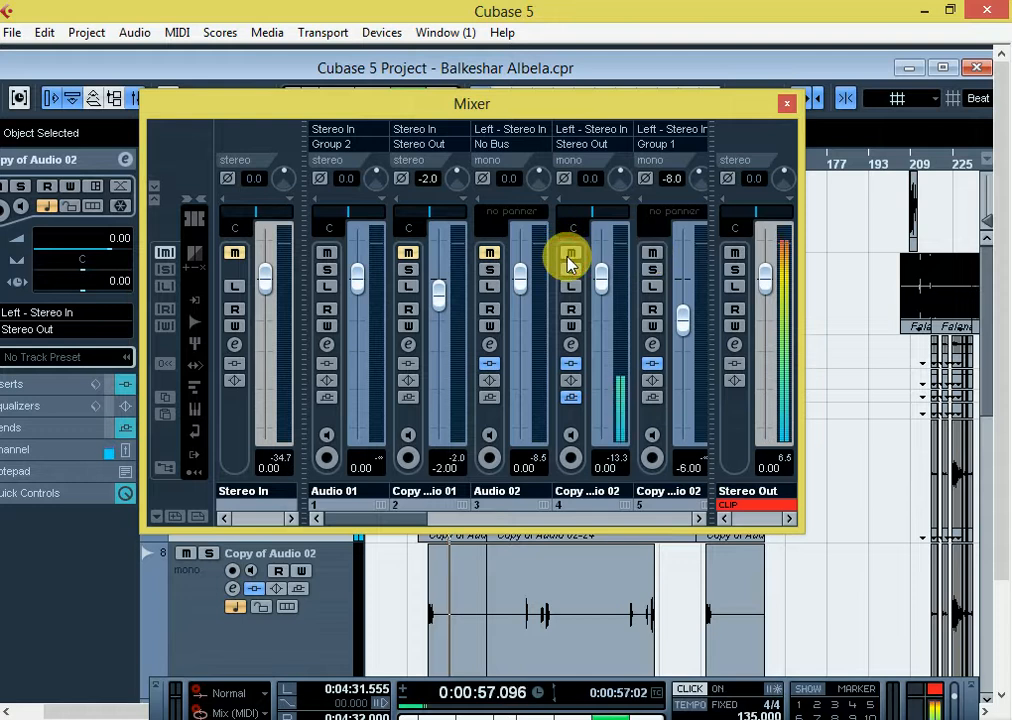
pyautogui.click(487, 254)
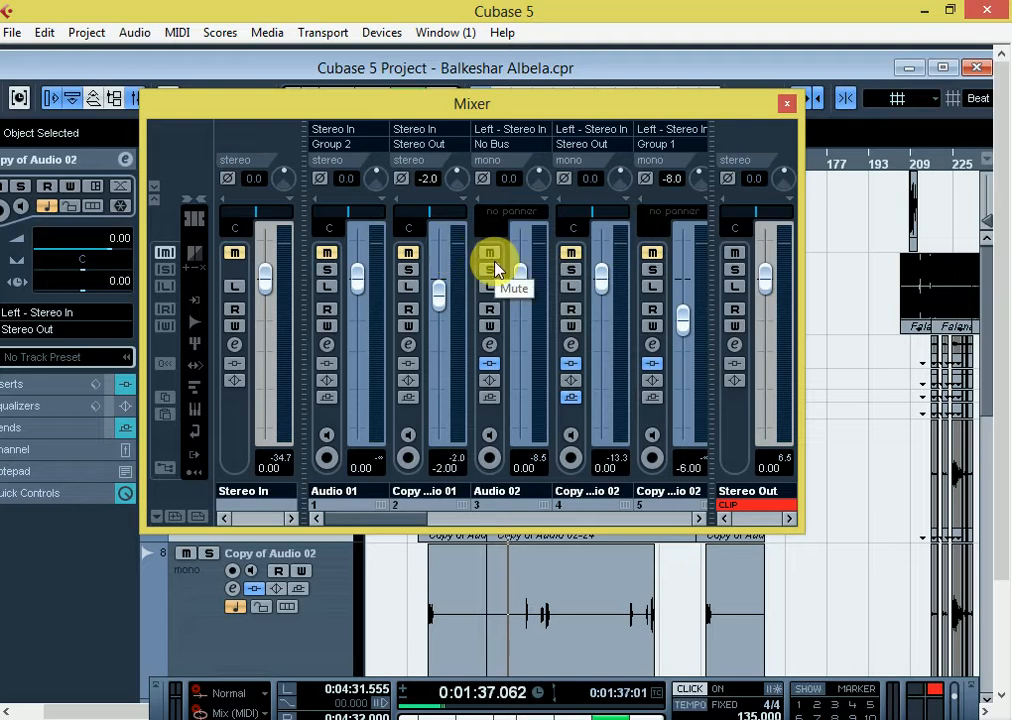
pyautogui.press('space')
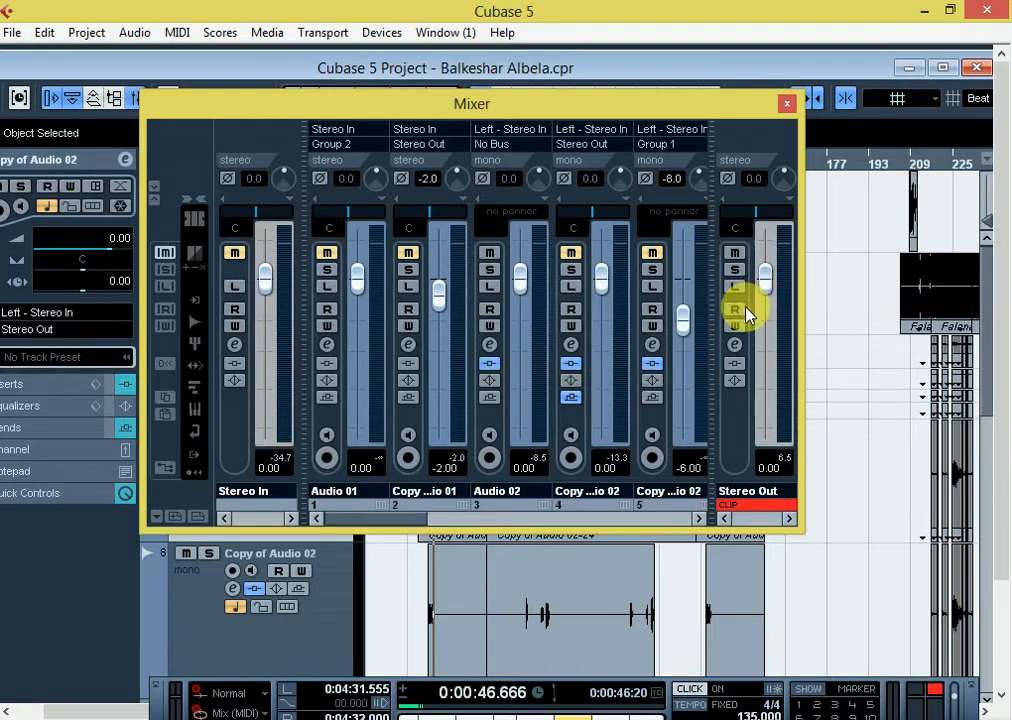
# Step: Activate the CLA-3A Mono compressor in the first insert slot of Stereo Out and check its editor
pyautogui.click(735, 344)
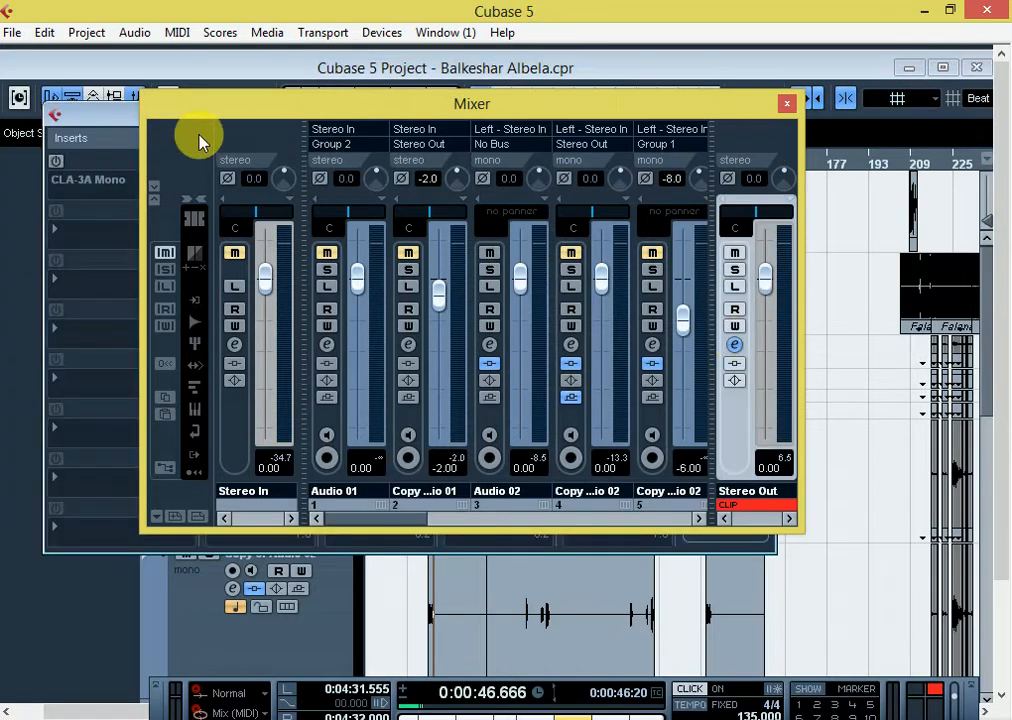
pyautogui.moveTo(111, 121); pyautogui.dragTo(312, 56)
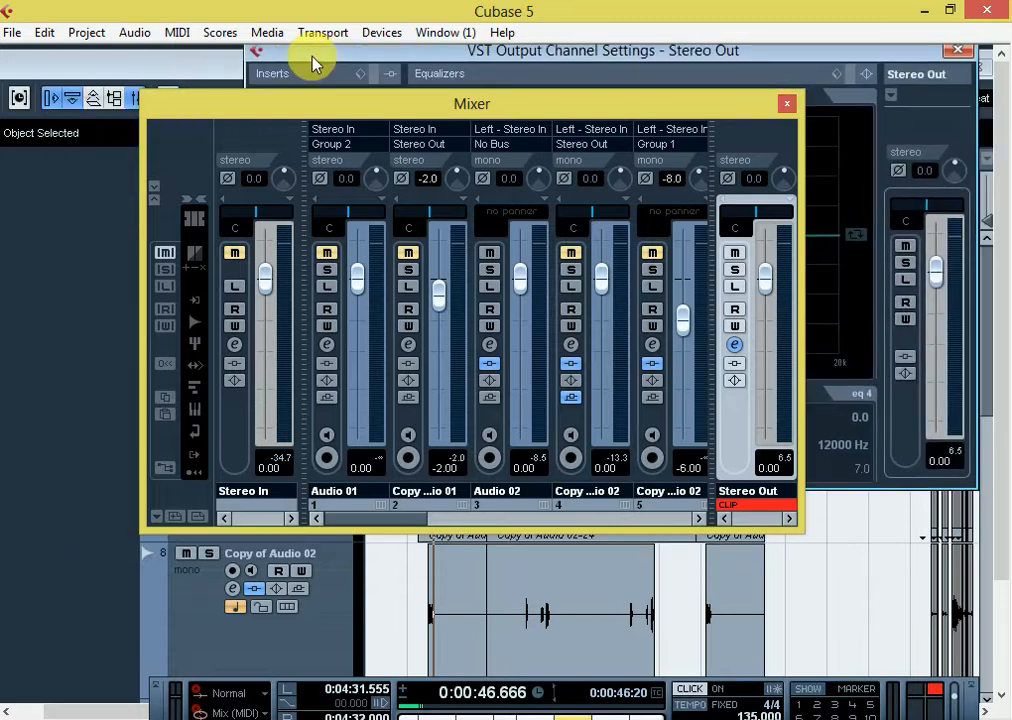
pyautogui.moveTo(330, 104); pyautogui.dragTo(429, 409)
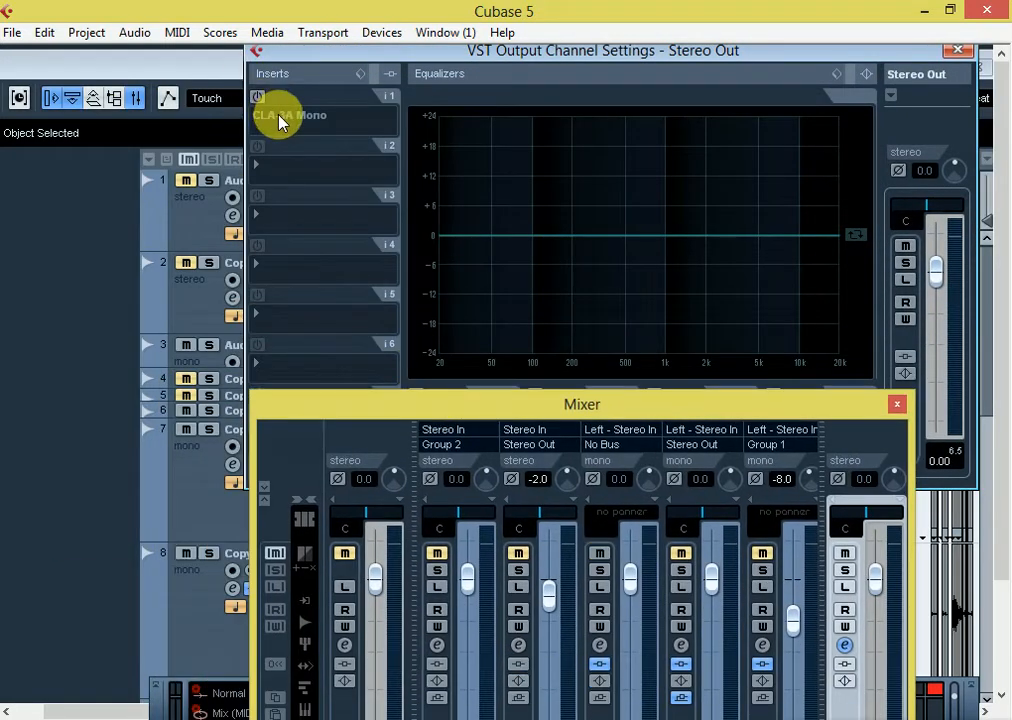
pyautogui.click(258, 97)
pyautogui.click(291, 97)
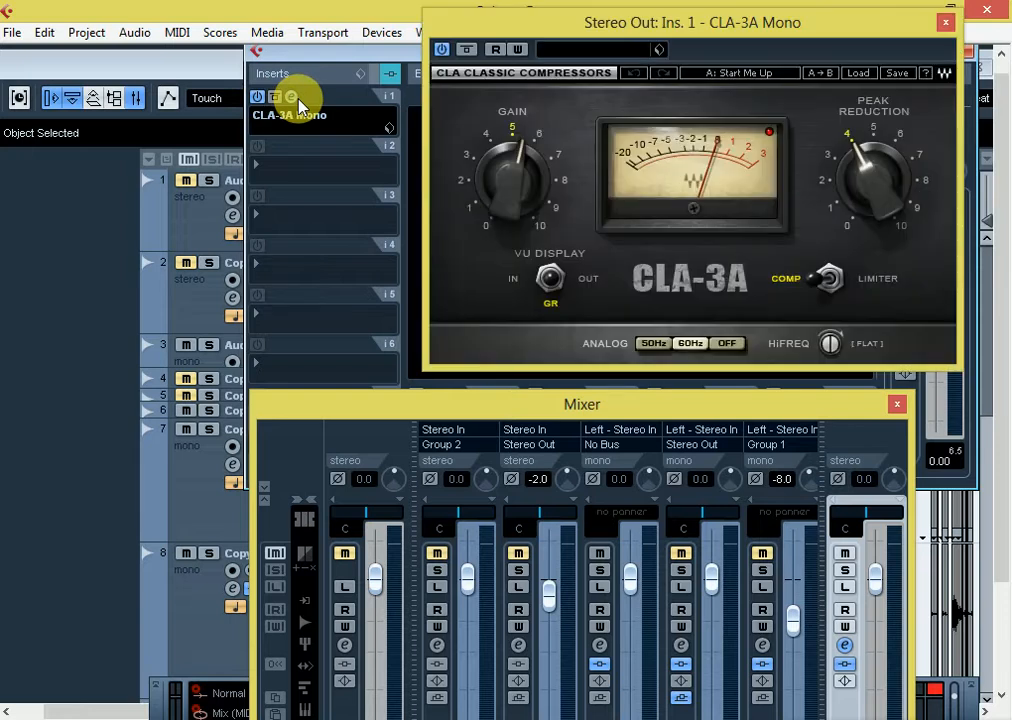
pyautogui.click(945, 22)
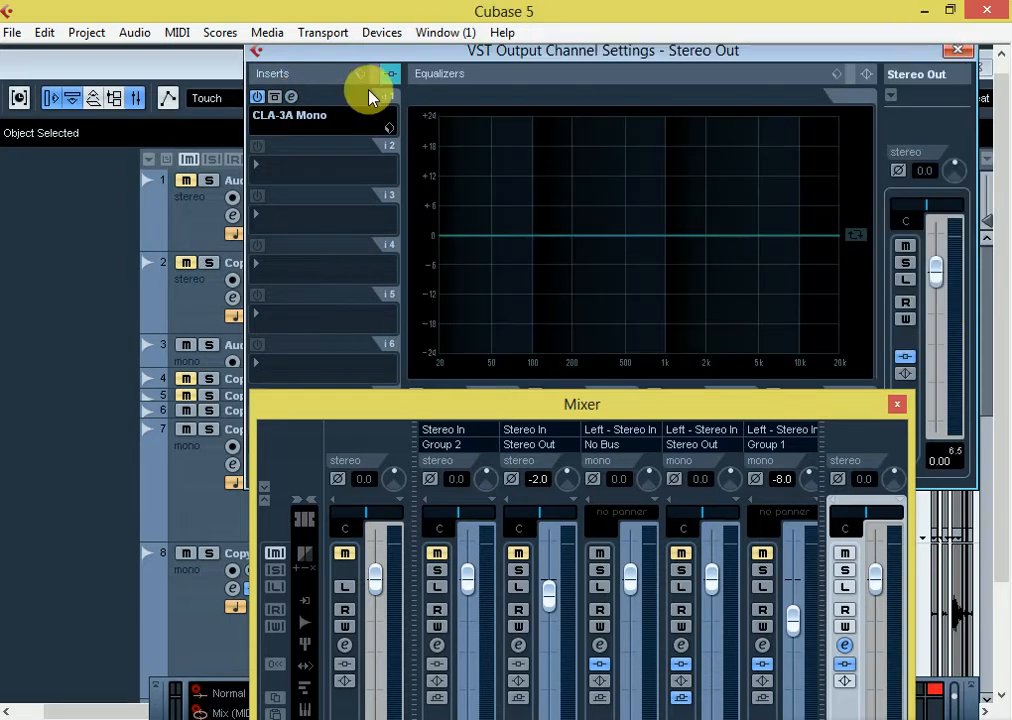
# Step: Load the DeEsser effect into the second insert slot of Stereo Out
pyautogui.click(293, 180)
pyautogui.moveTo(321, 233)
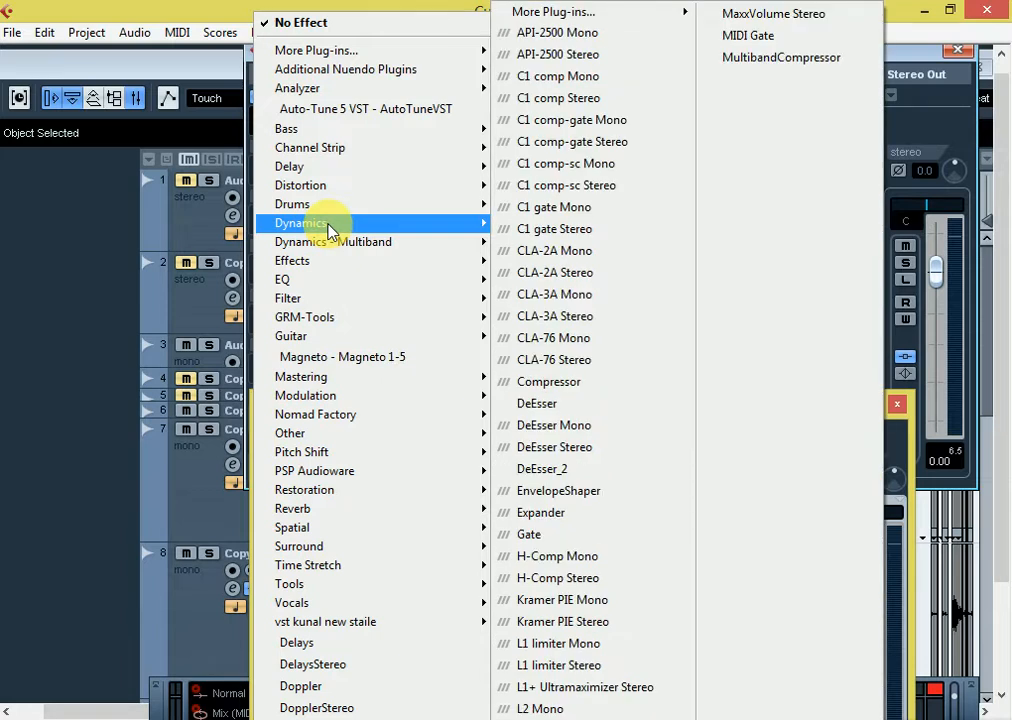
pyautogui.click(553, 405)
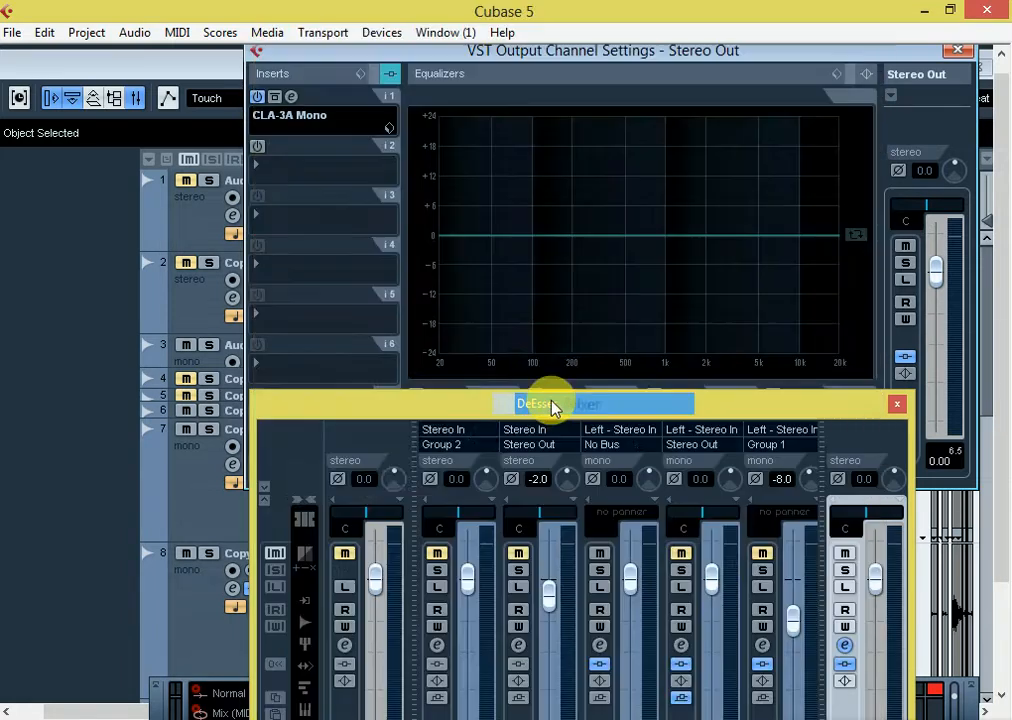
pyautogui.click(639, 319)
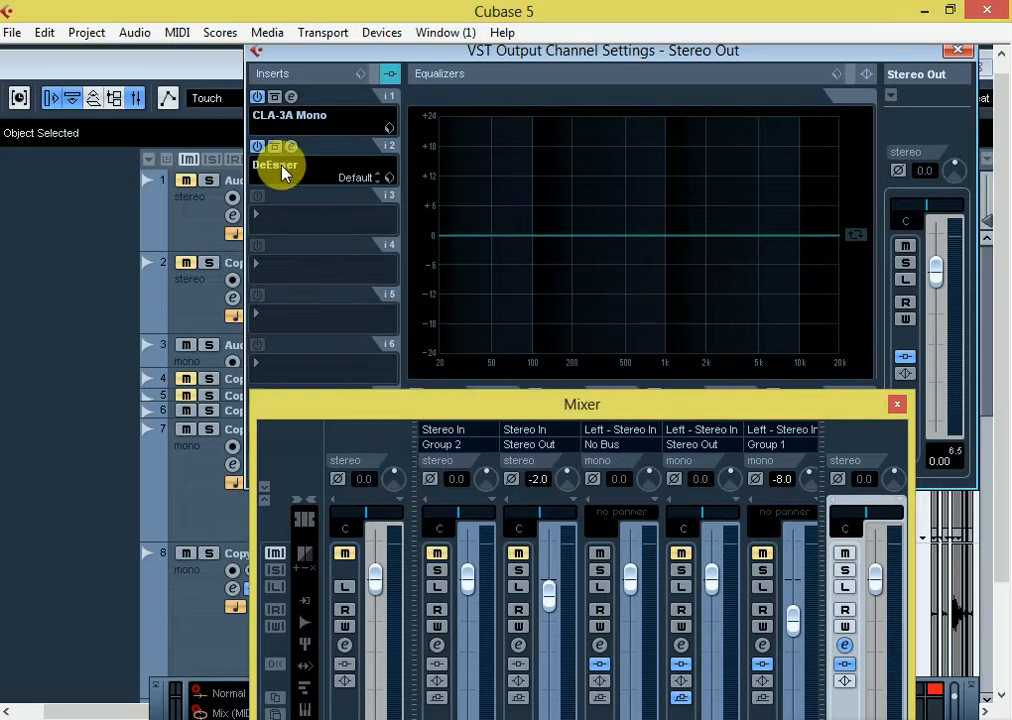
# Step: Replace the second Stereo Out insert with DeEsser Stereo and set its threshold to -25.3
pyautogui.click(258, 158)
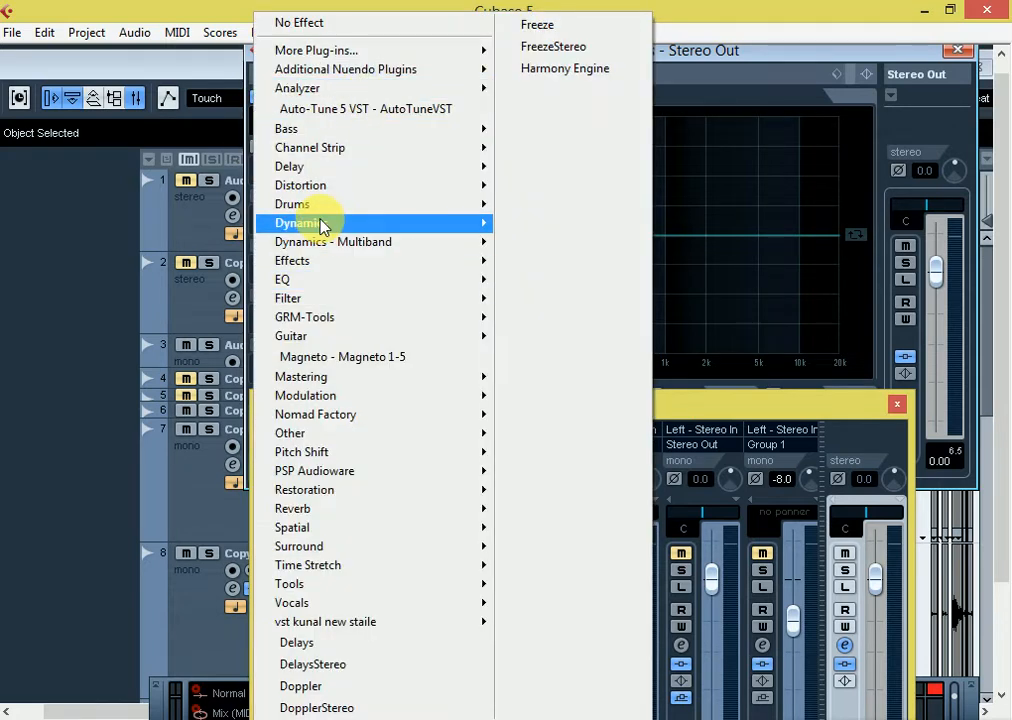
pyautogui.moveTo(323, 224)
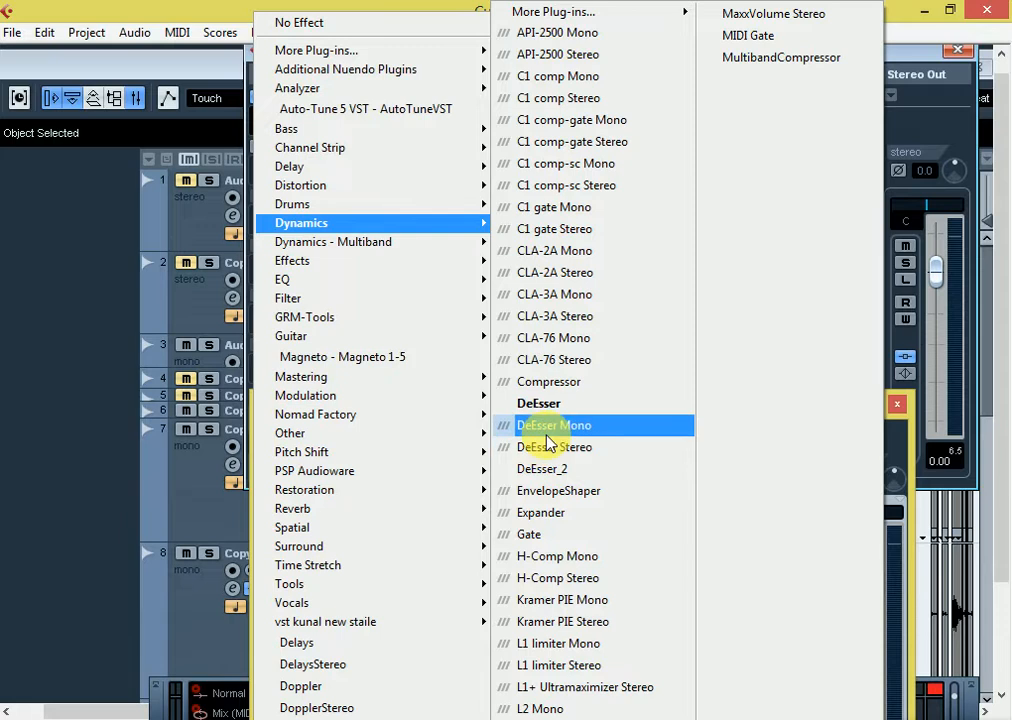
pyautogui.click(551, 447)
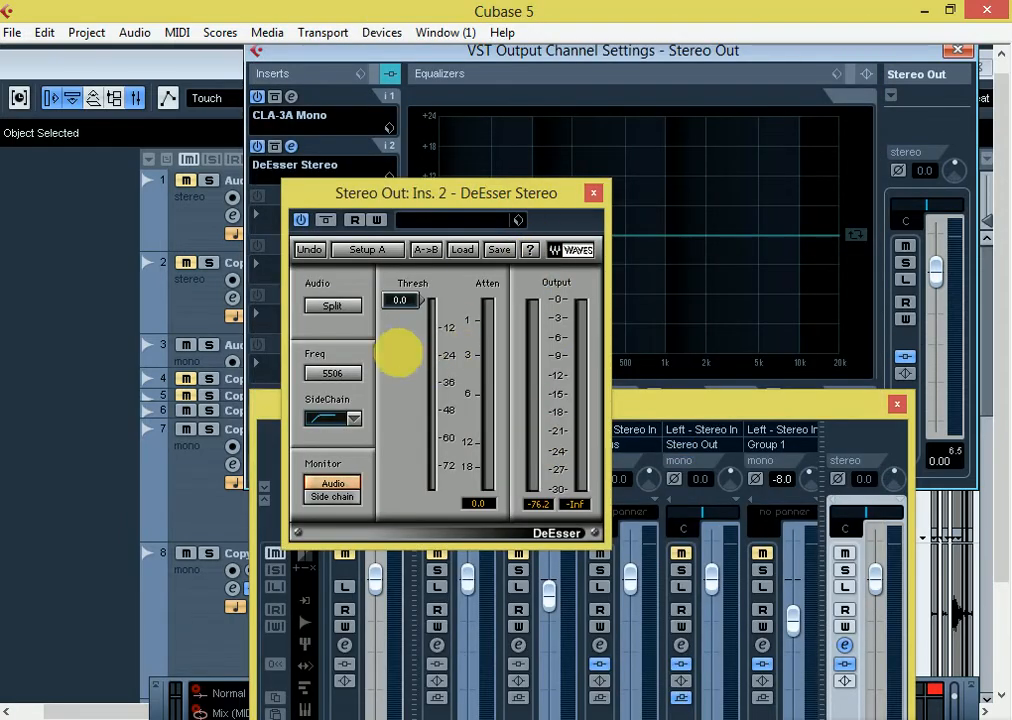
pyautogui.moveTo(401, 302); pyautogui.dragTo(401, 358)
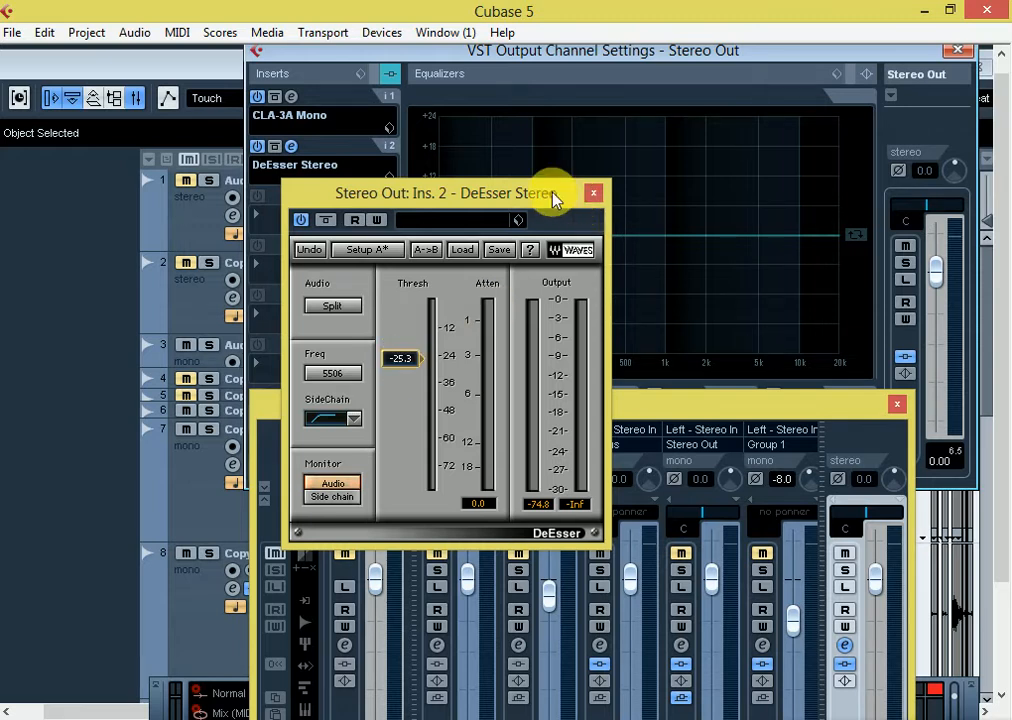
# Step: Separate the DeEsser and mixer windows to uncover the Stereo Out inserts, and check the CLA-3A compressor's editor
pyautogui.moveTo(549, 199); pyautogui.dragTo(410, 118)
pyautogui.moveTo(560, 407); pyautogui.dragTo(775, 203)
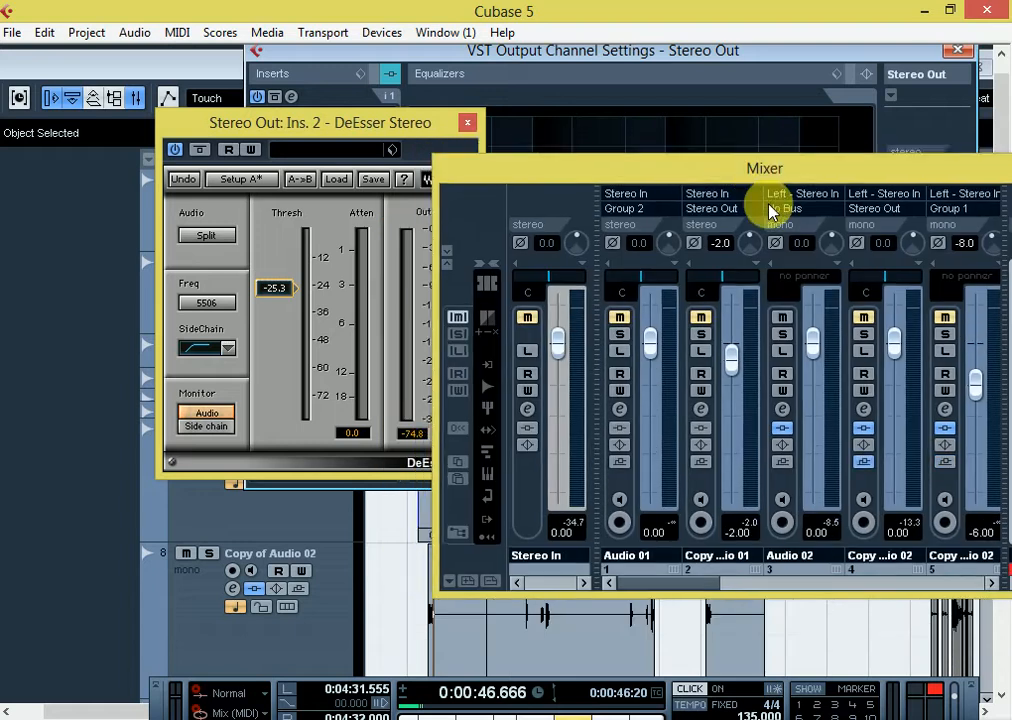
pyautogui.moveTo(380, 120); pyautogui.dragTo(298, 225)
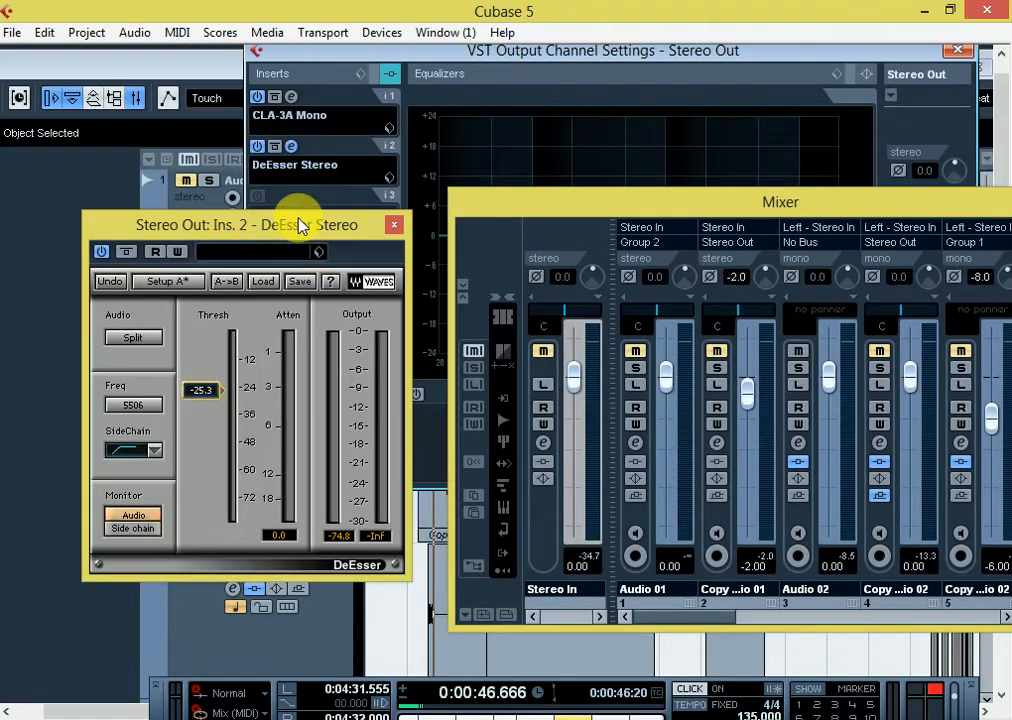
pyautogui.click(290, 97)
pyautogui.click(944, 24)
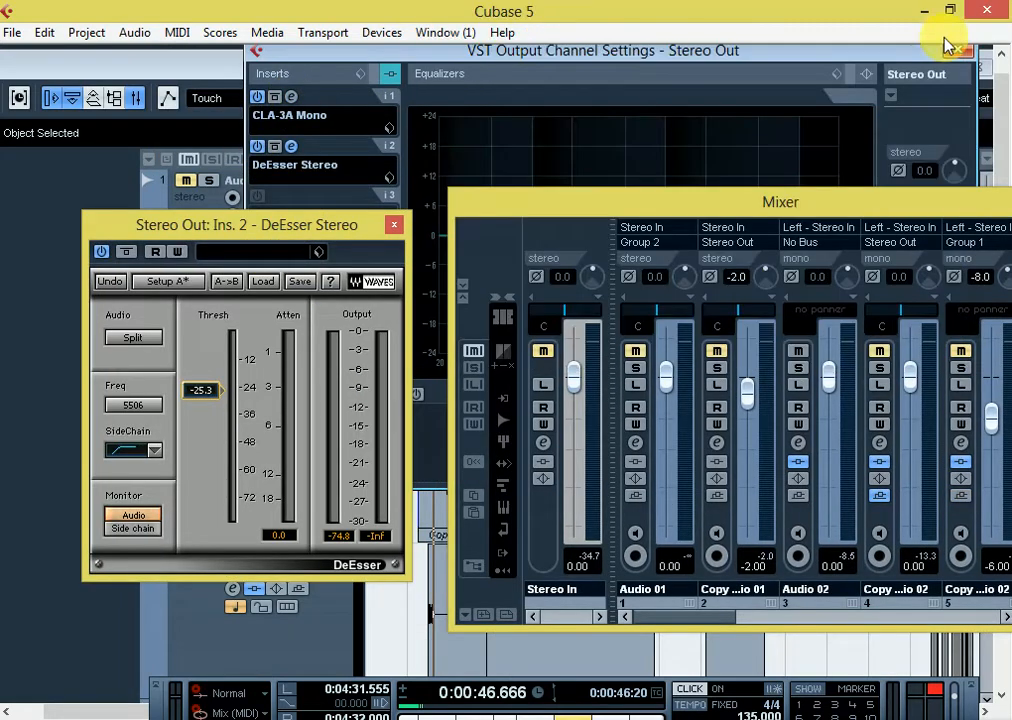
# Step: Play the song and arrange the mixer and DeEsser windows to compare the de-esser and channel meters
pyautogui.moveTo(771, 207); pyautogui.dragTo(627, 155)
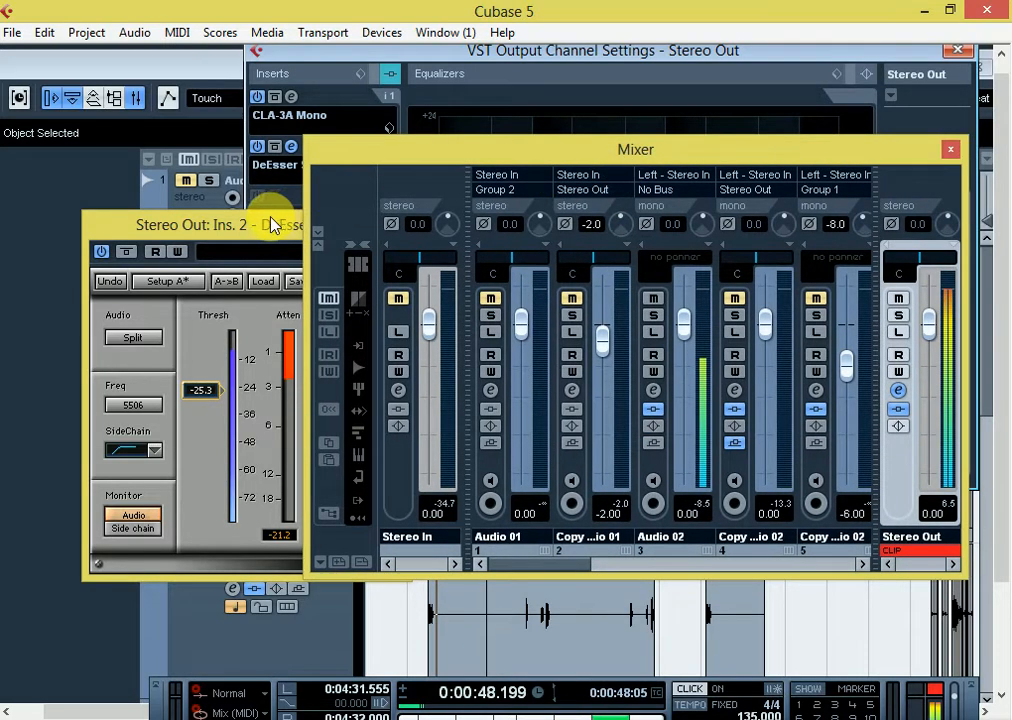
pyautogui.moveTo(271, 222); pyautogui.dragTo(230, 75)
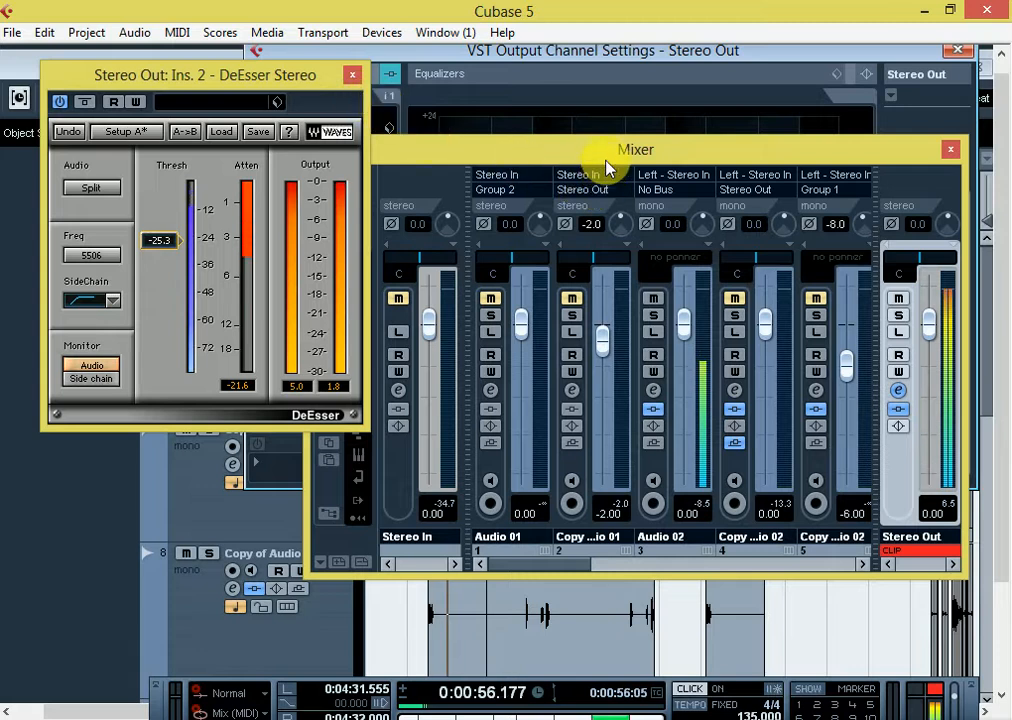
pyautogui.moveTo(605, 160); pyautogui.dragTo(552, 262)
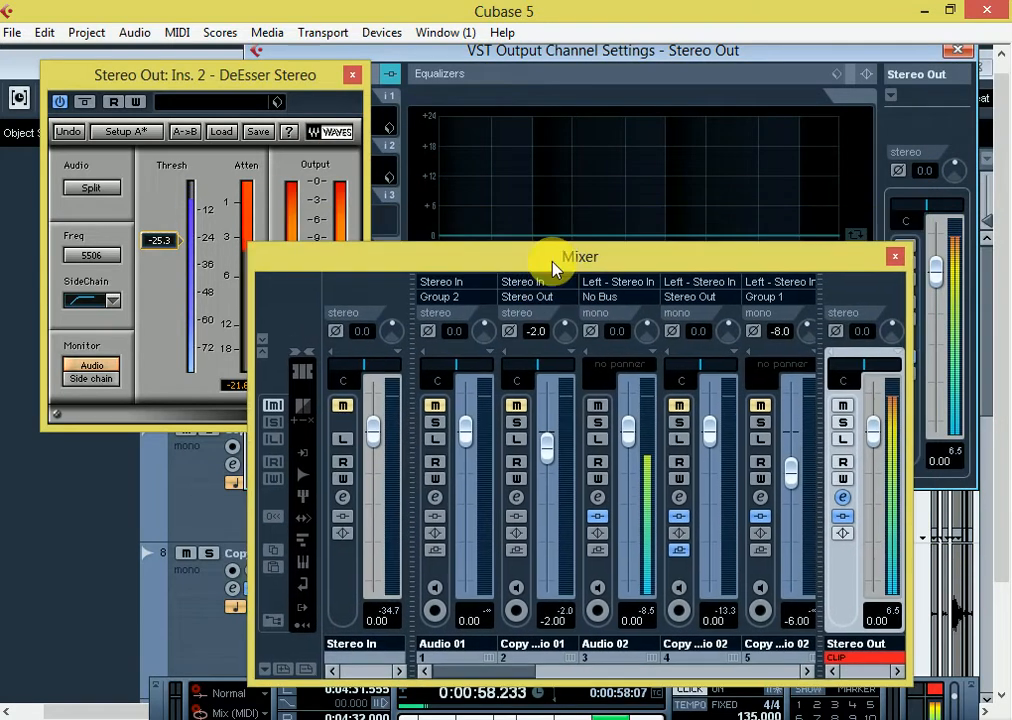
pyautogui.moveTo(226, 75); pyautogui.dragTo(718, 56)
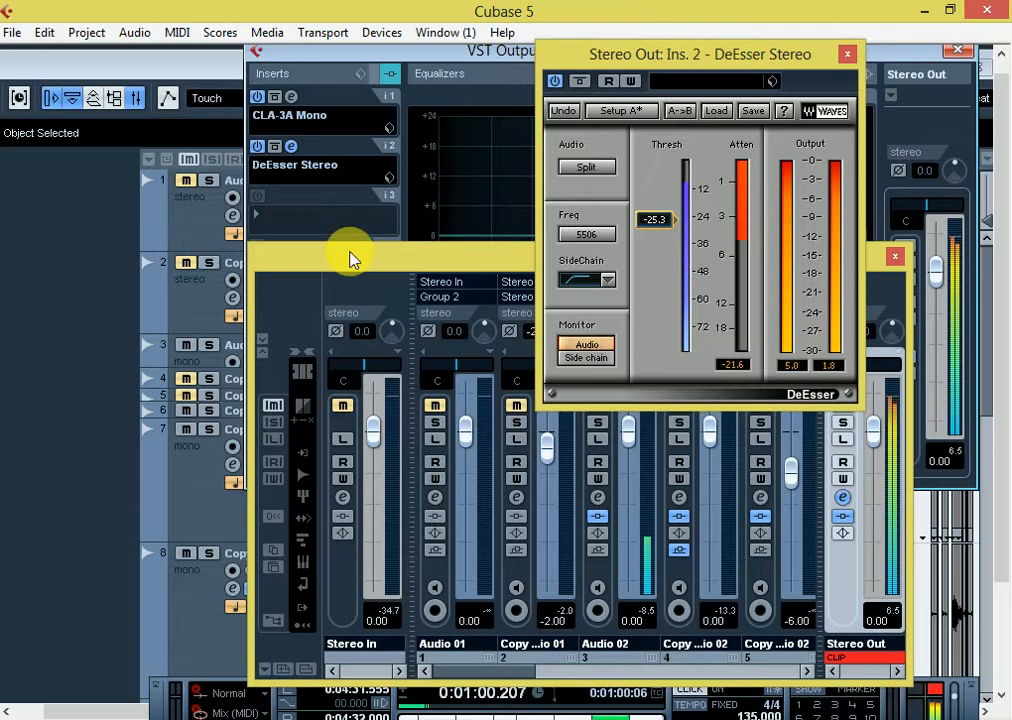
pyautogui.moveTo(407, 262); pyautogui.dragTo(199, 153)
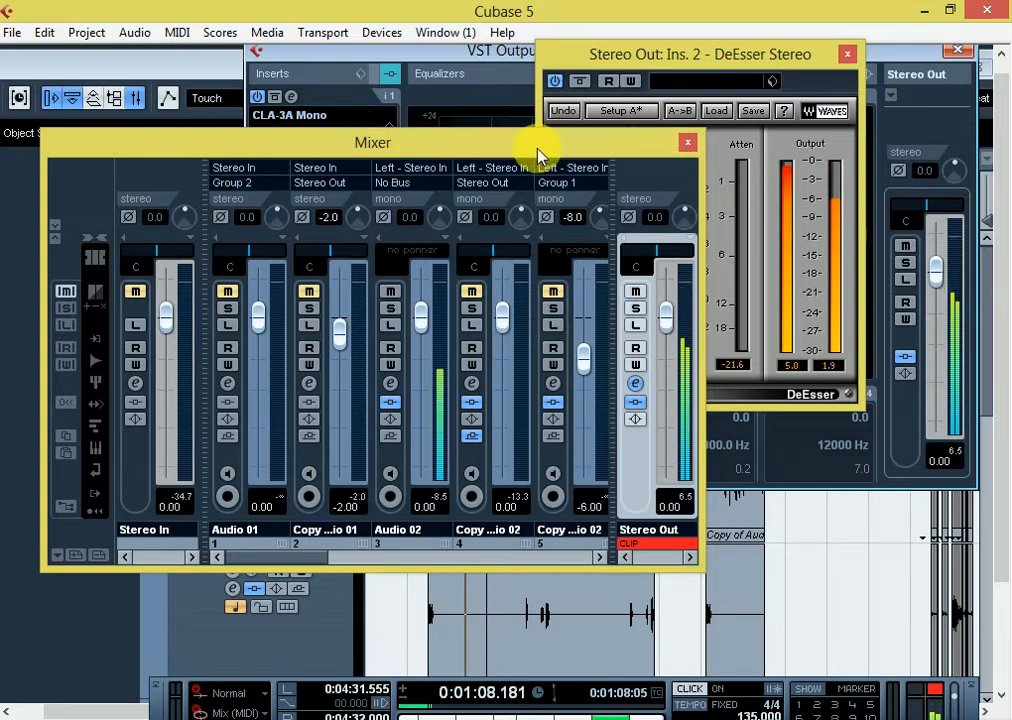
pyautogui.moveTo(336, 148); pyautogui.dragTo(359, 134)
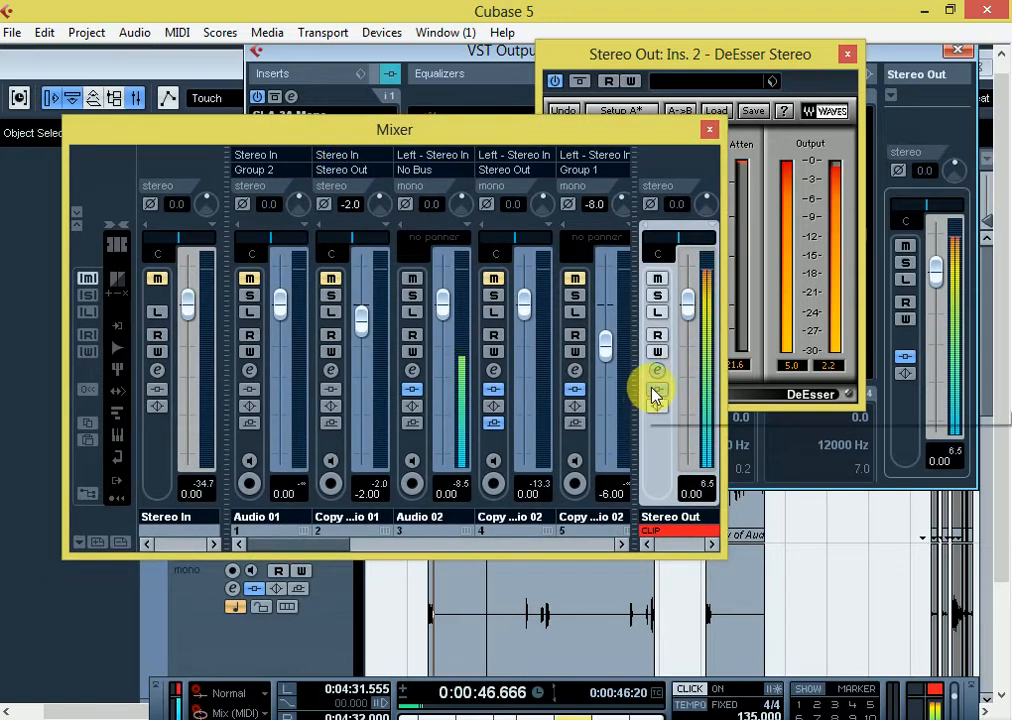
# Step: Close the DeEsser editor and bring the Stereo Out channel settings into full view to review the inserts
pyautogui.click(845, 57)
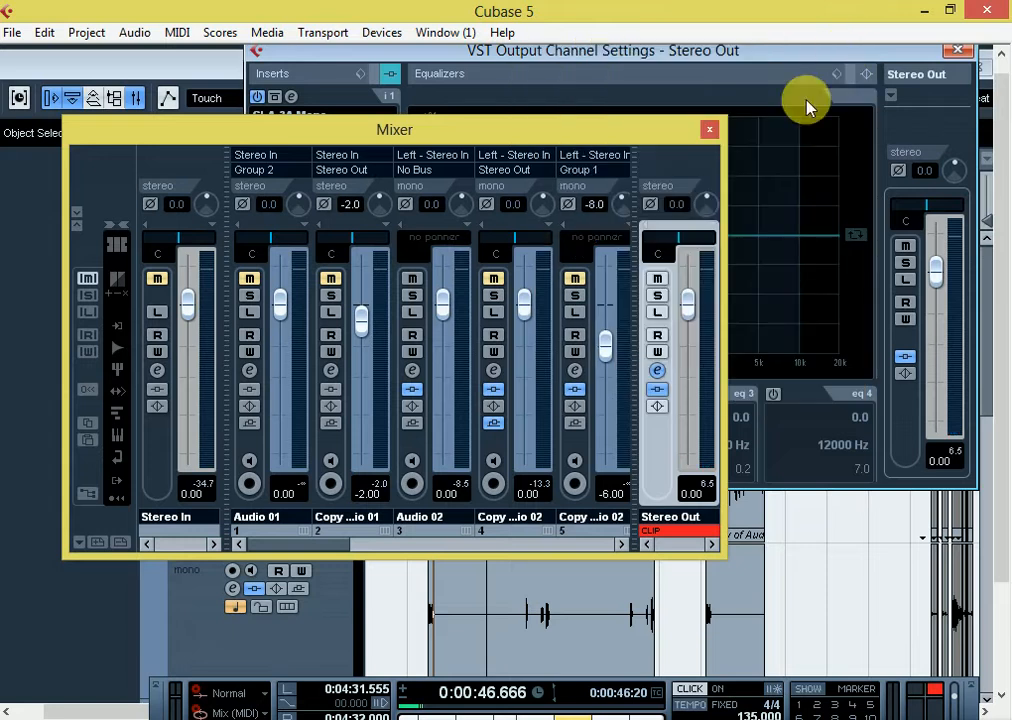
pyautogui.click(659, 372)
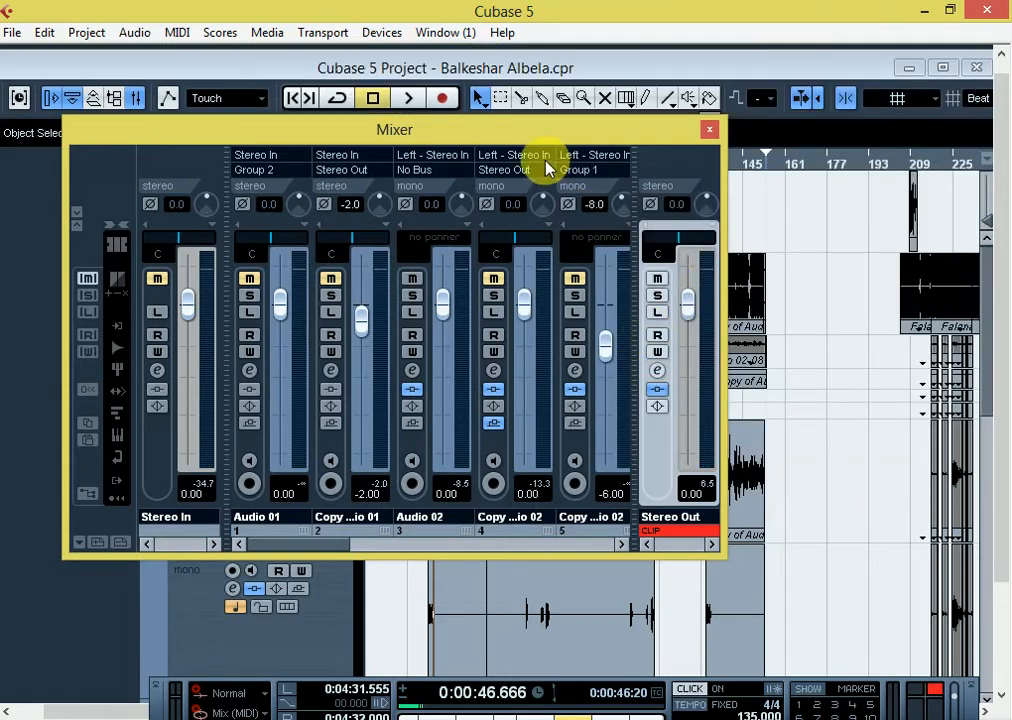
pyautogui.click(659, 366)
pyautogui.moveTo(515, 138); pyautogui.dragTo(456, 474)
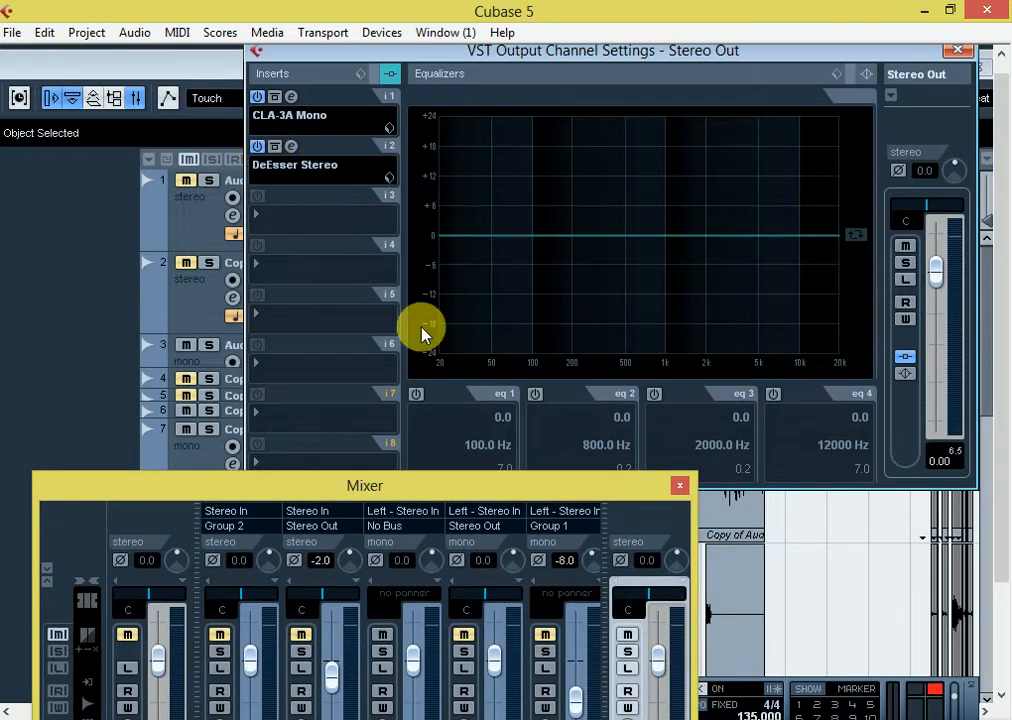
# Step: Bring the mixer back up and set the input gain of the Audio 02 channel to -2.0
pyautogui.moveTo(445, 485); pyautogui.dragTo(610, 130)
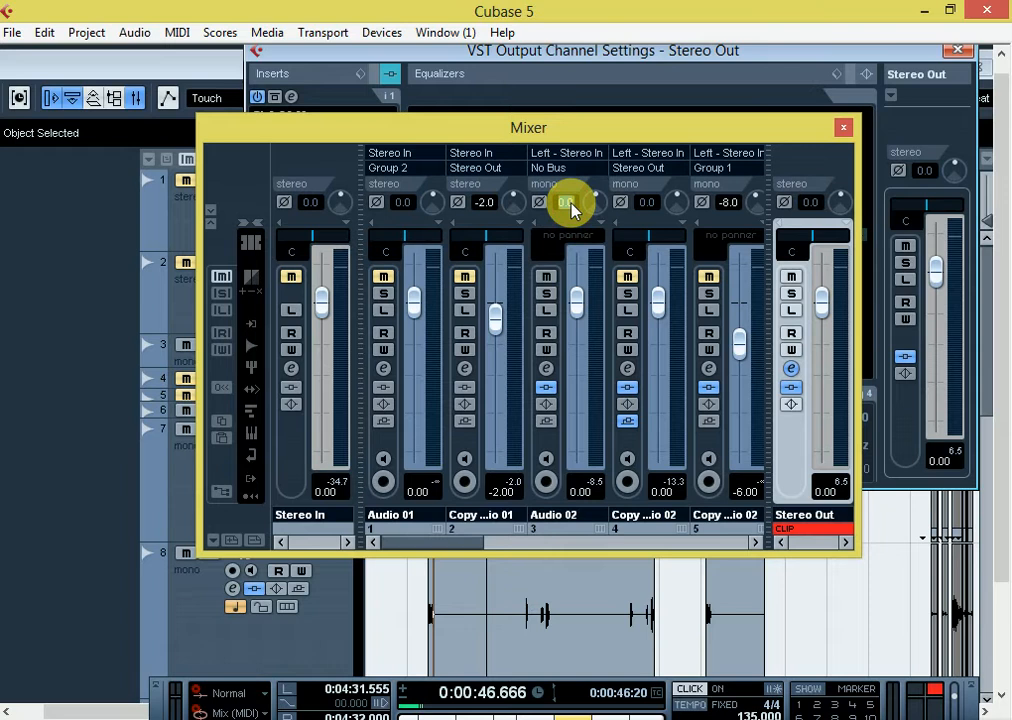
pyautogui.write('-2')
pyautogui.press('Return')
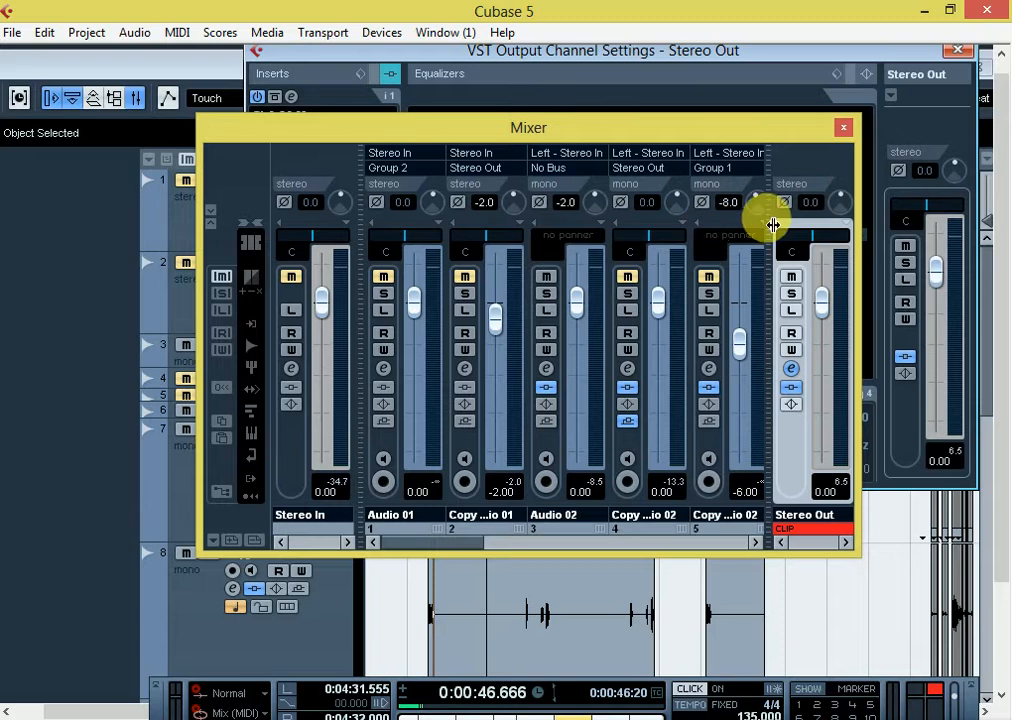
# Step: Play the song to check the levels and set the input gain of the Audio 02 channel to -4.0
pyautogui.press('space')
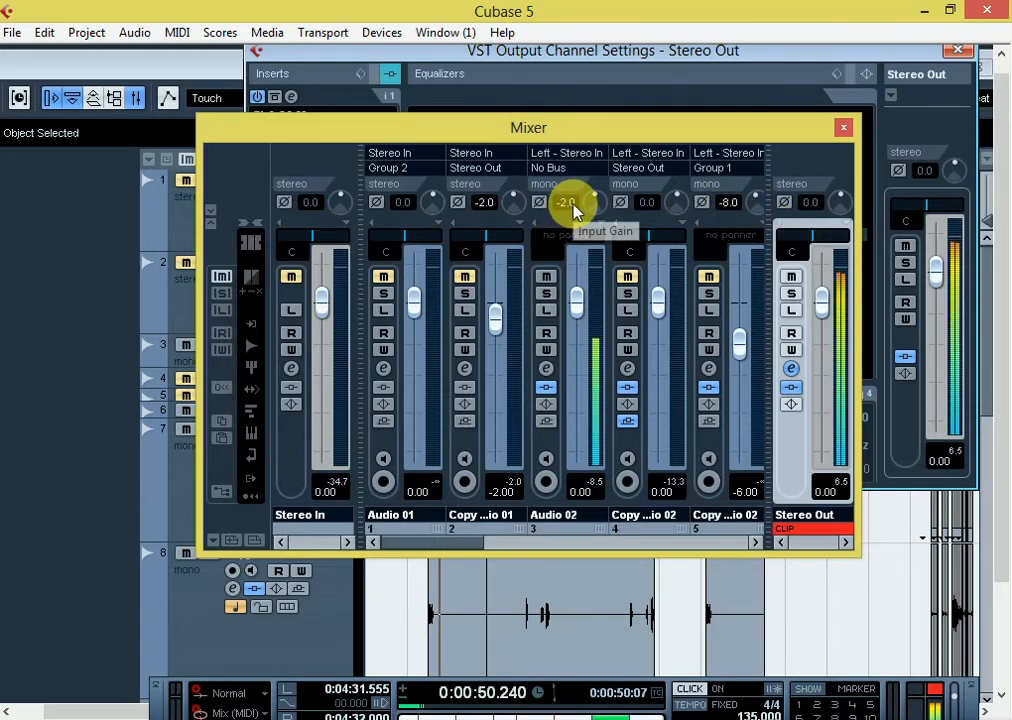
pyautogui.press('space')
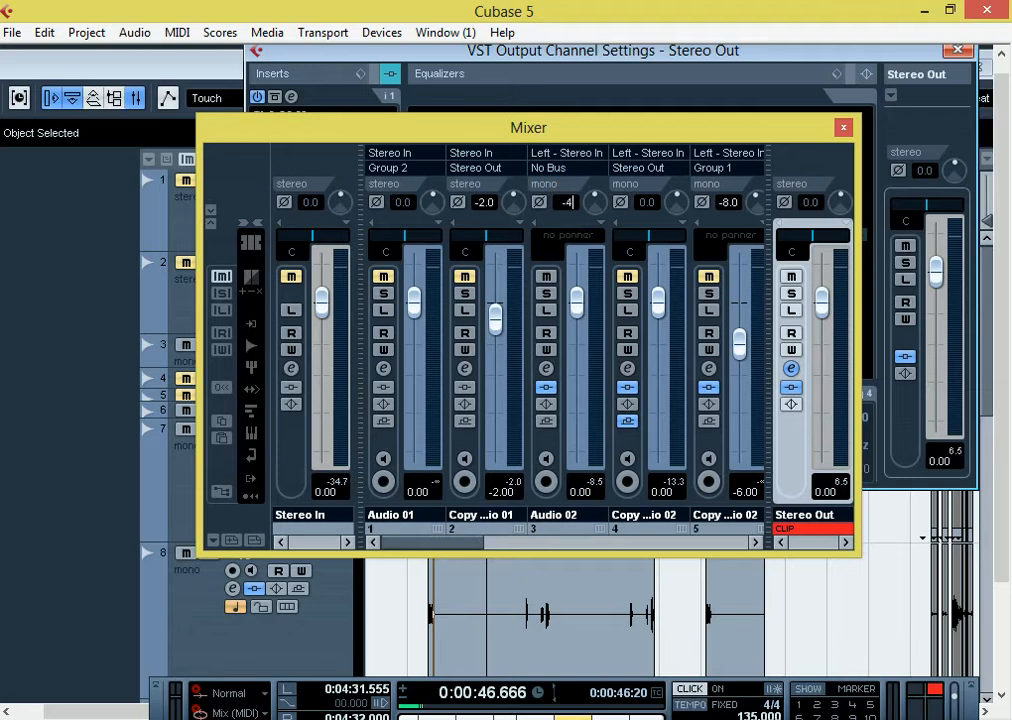
pyautogui.press('Return')
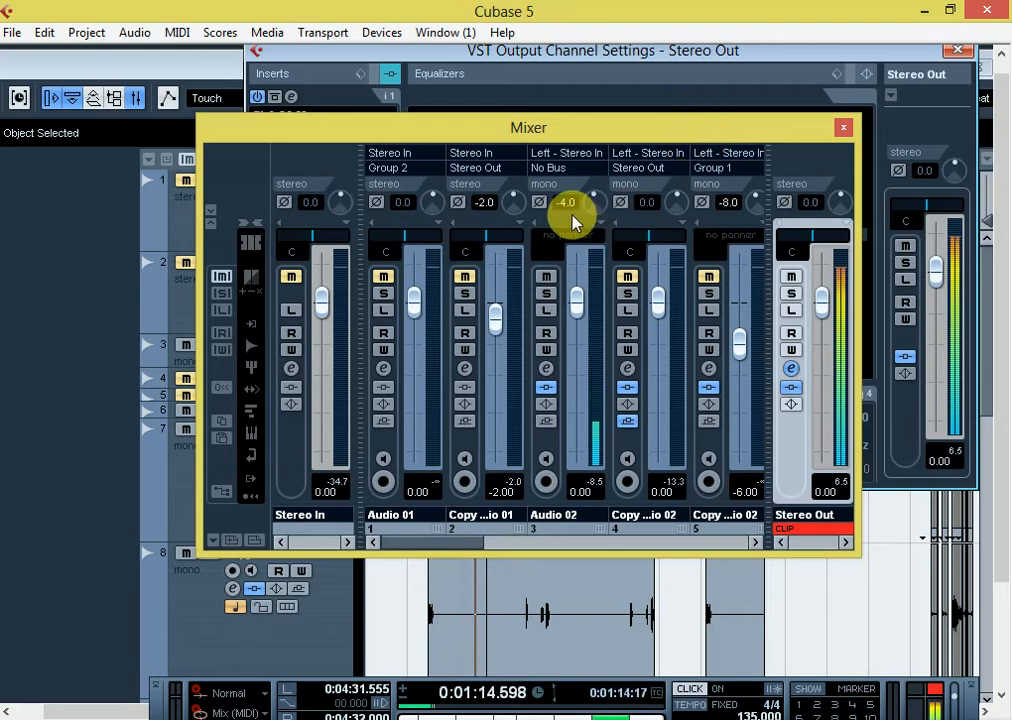
pyautogui.press('space')
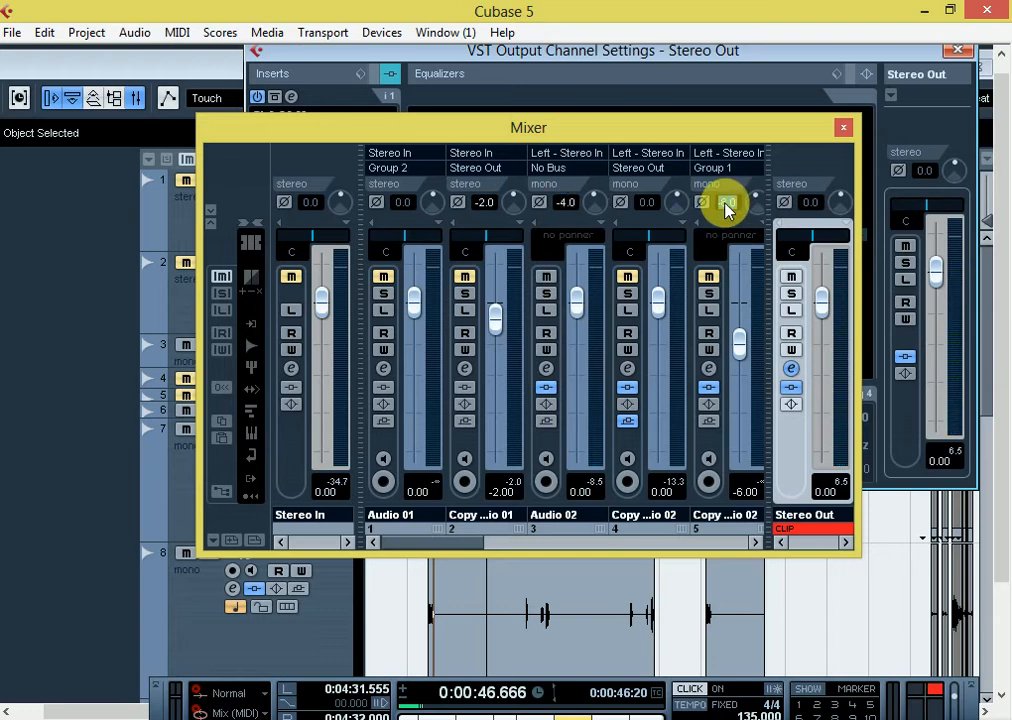
# Step: Set the input gain of the Copy of Audio 02 channel routed to Group 1 to 0 and close the mixer
pyautogui.click(727, 204)
pyautogui.write('00')
pyautogui.press('Return')
pyautogui.click(572, 208)
pyautogui.click(843, 129)
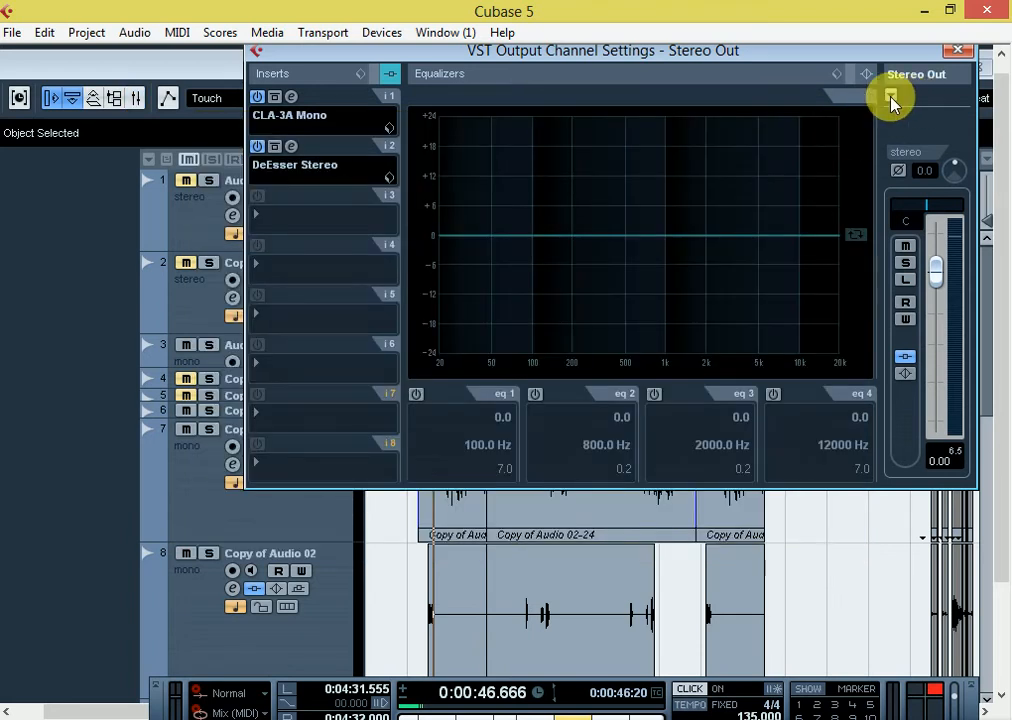
# Step: Switch off the CLA-3A and DeEsser inserts on Stereo Out and play the song without them
pyautogui.click(257, 97)
pyautogui.click(257, 147)
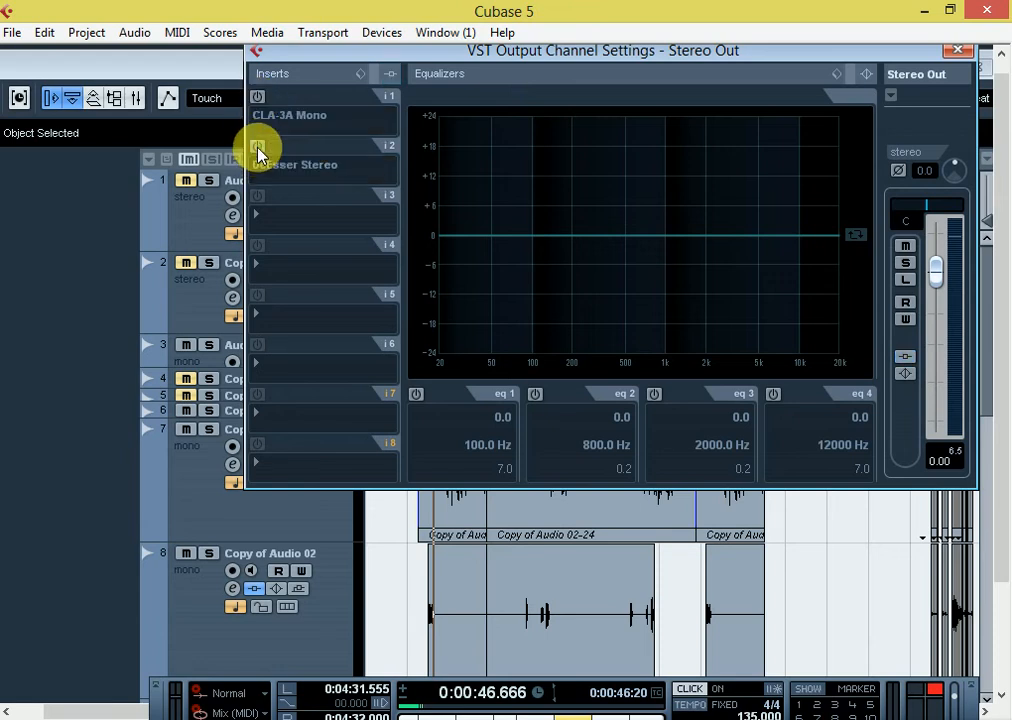
pyautogui.press('space')
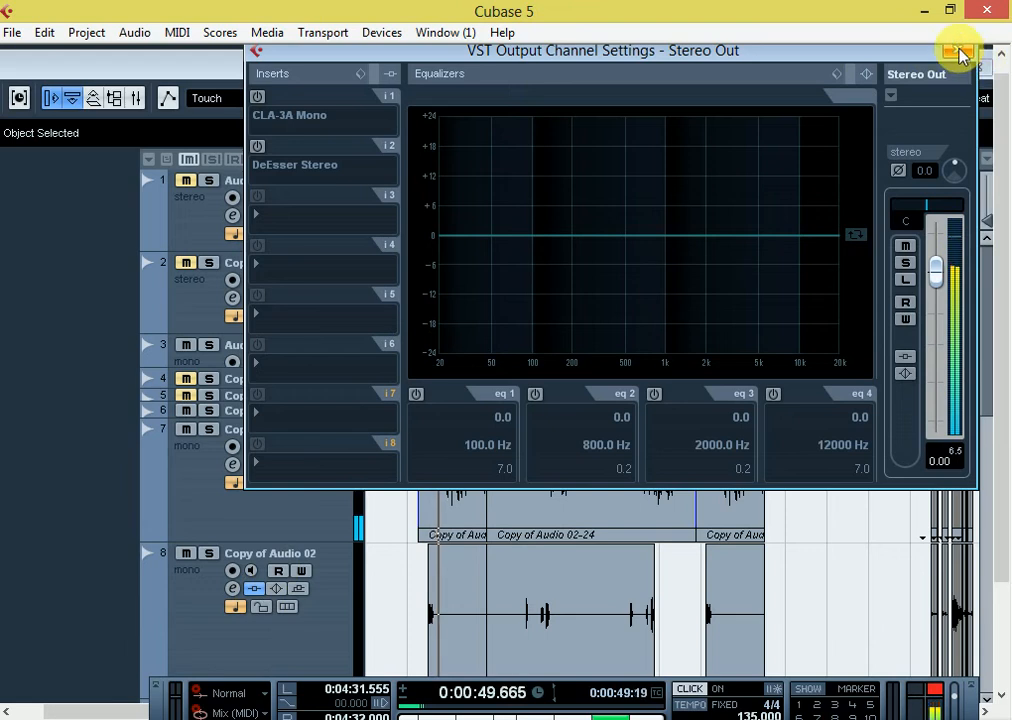
# Step: Toggle the CLA-3A and DeEsser inserts off and on during playback to compare the sound, leaving both switched on
pyautogui.click(257, 98)
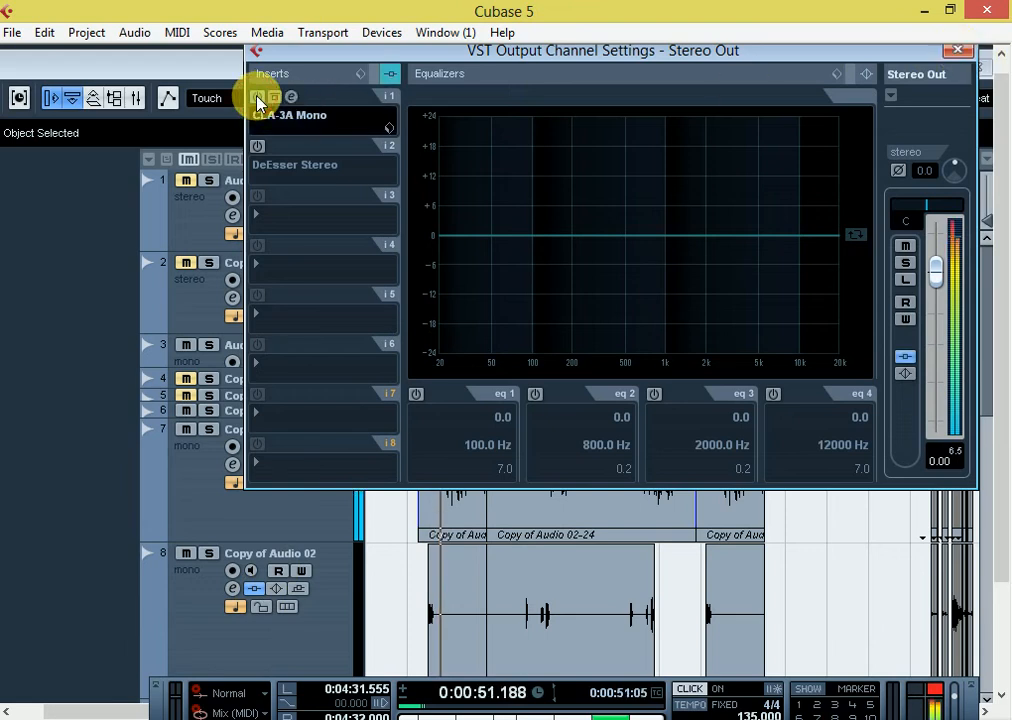
pyautogui.click(257, 147)
pyautogui.click(257, 150)
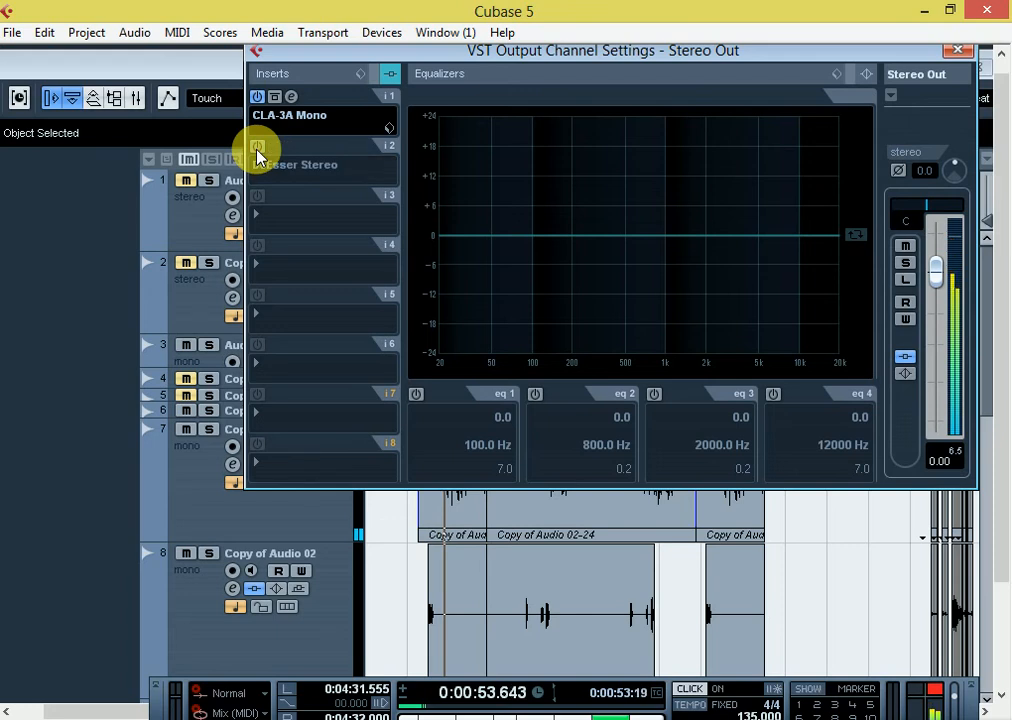
pyautogui.click(257, 150)
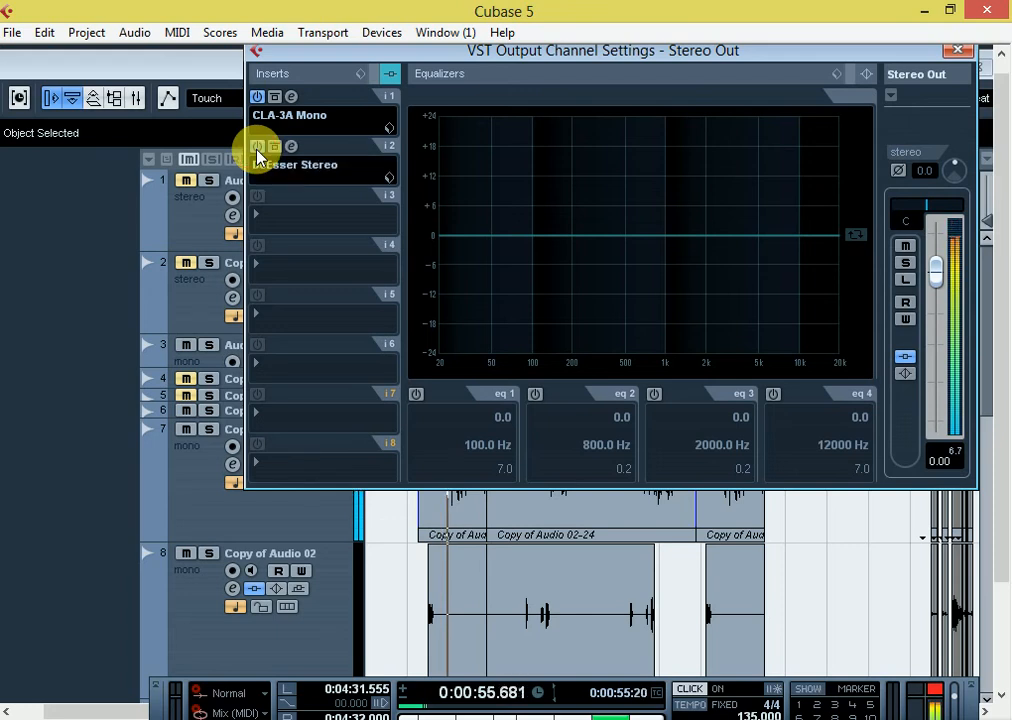
pyautogui.click(257, 150)
pyautogui.click(257, 98)
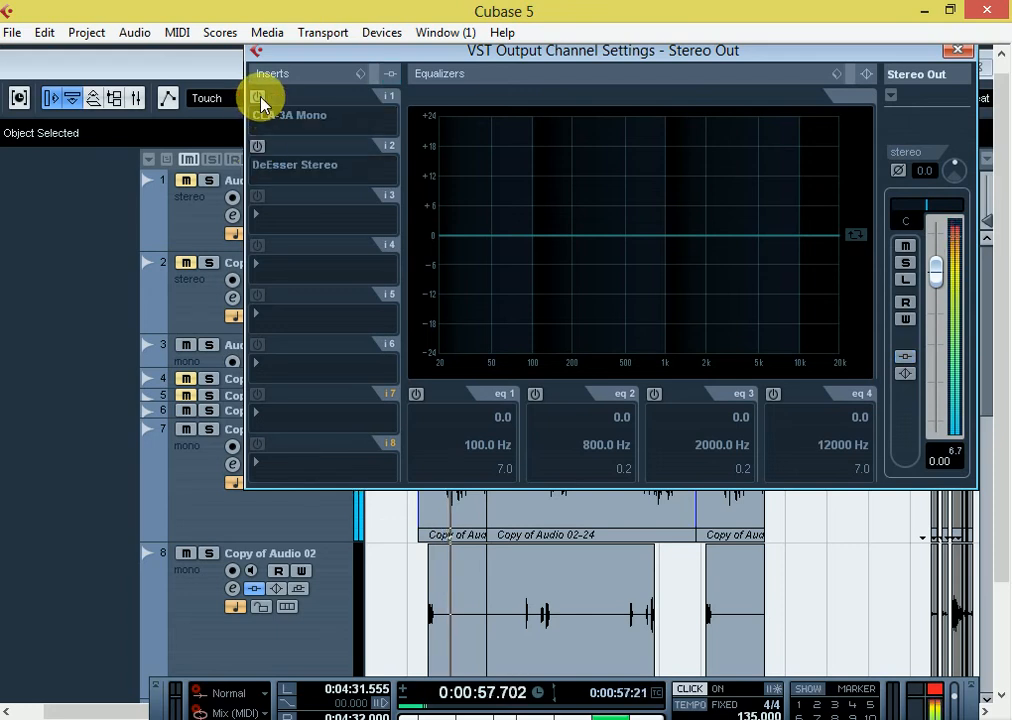
pyautogui.click(257, 98)
pyautogui.click(257, 147)
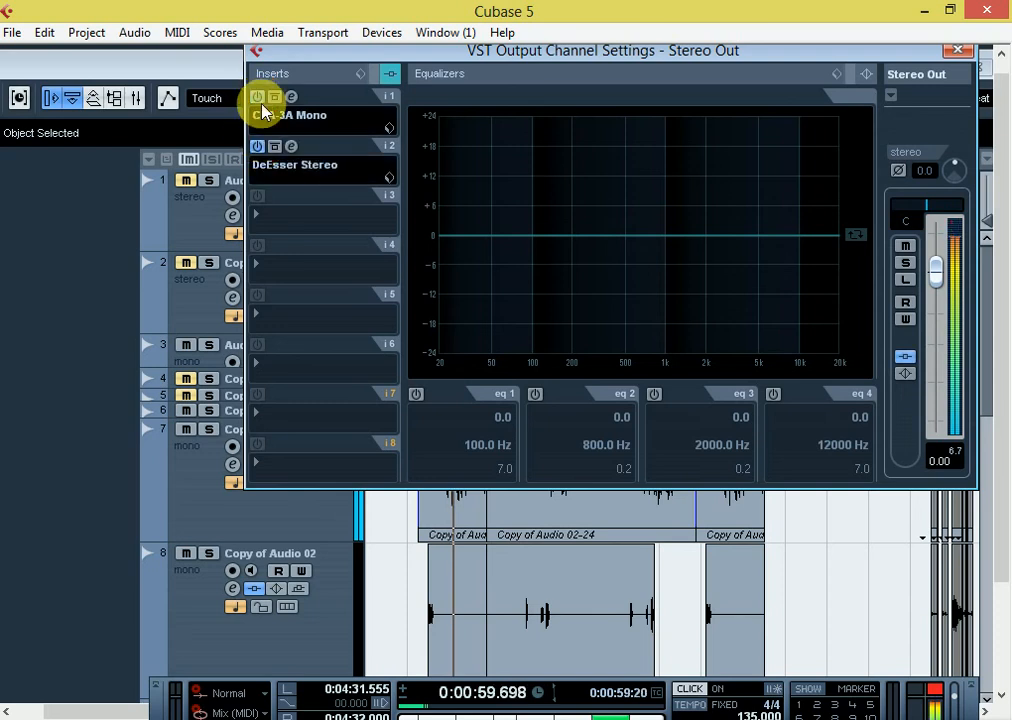
# Step: Open the editors of the CLA-3A compressor and the DeEsser, comparing the playing song with and without bypass
pyautogui.click(291, 97)
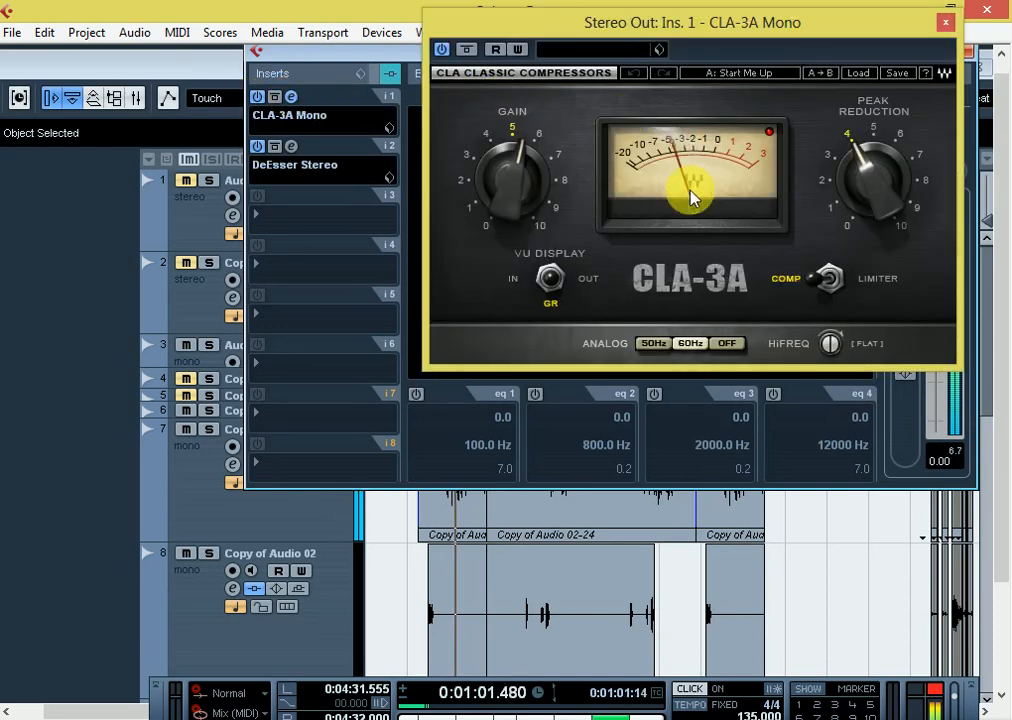
pyautogui.click(274, 97)
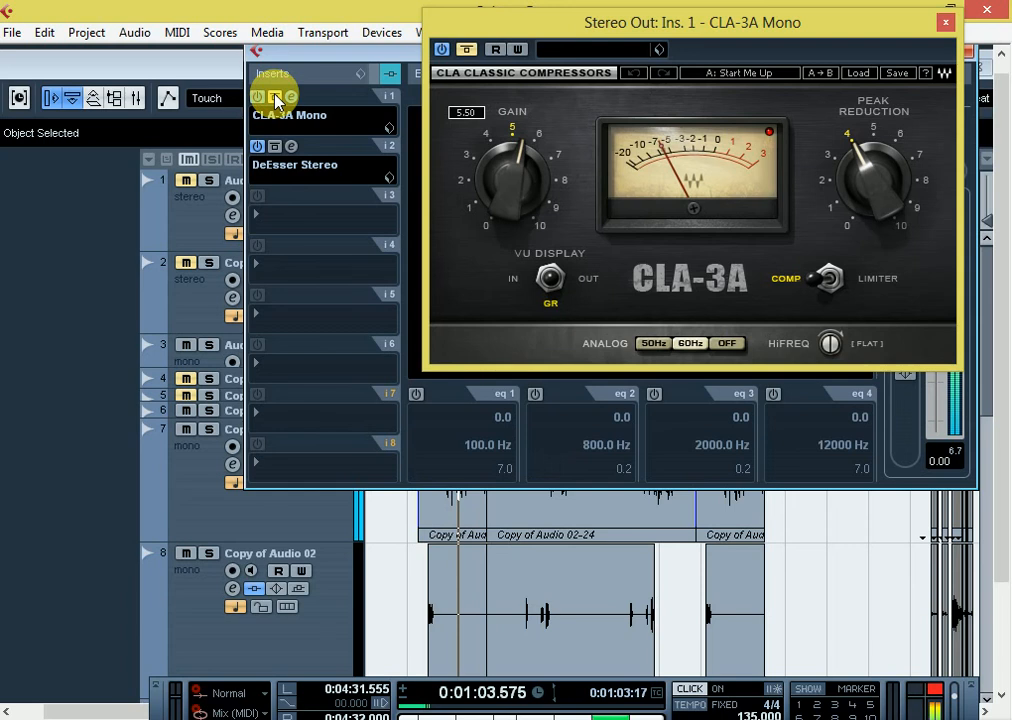
pyautogui.click(274, 97)
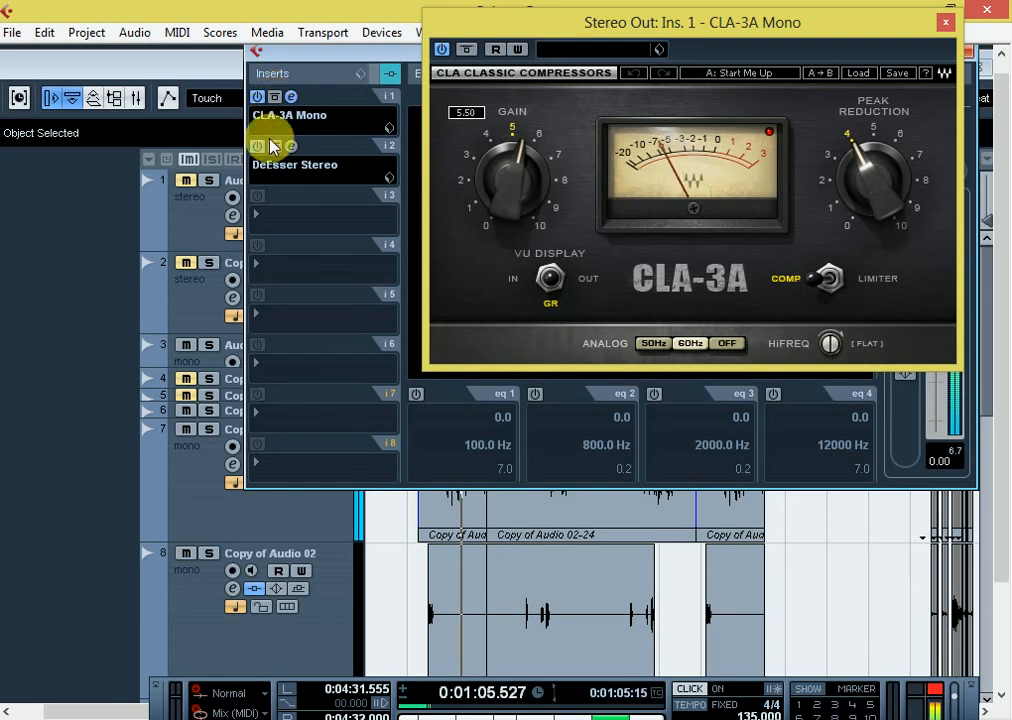
pyautogui.click(290, 147)
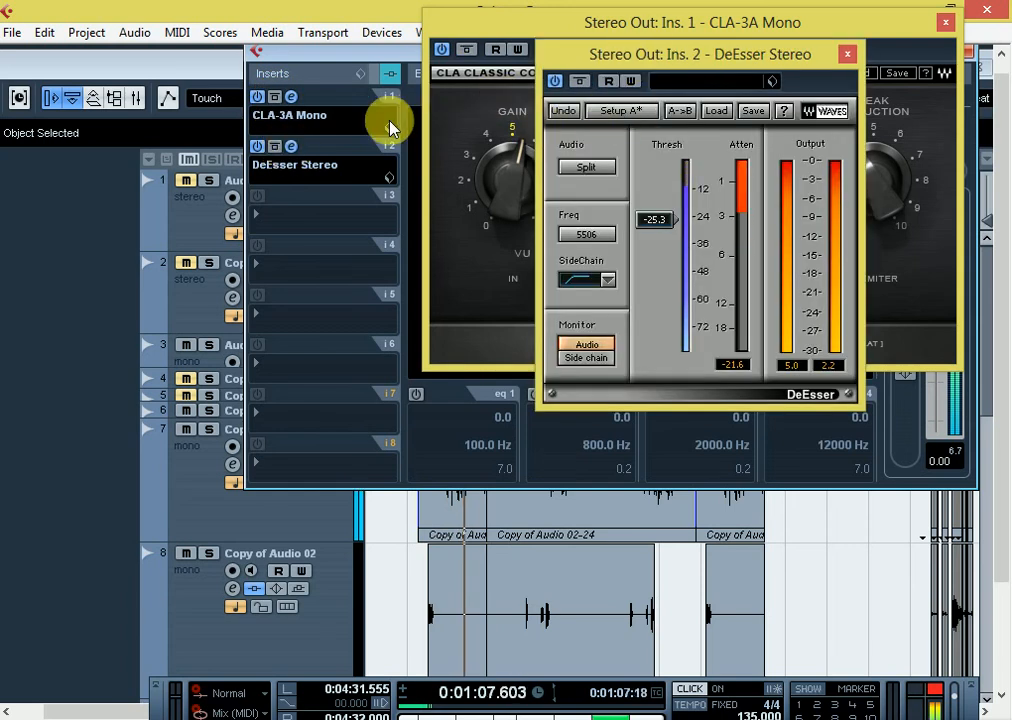
pyautogui.click(276, 147)
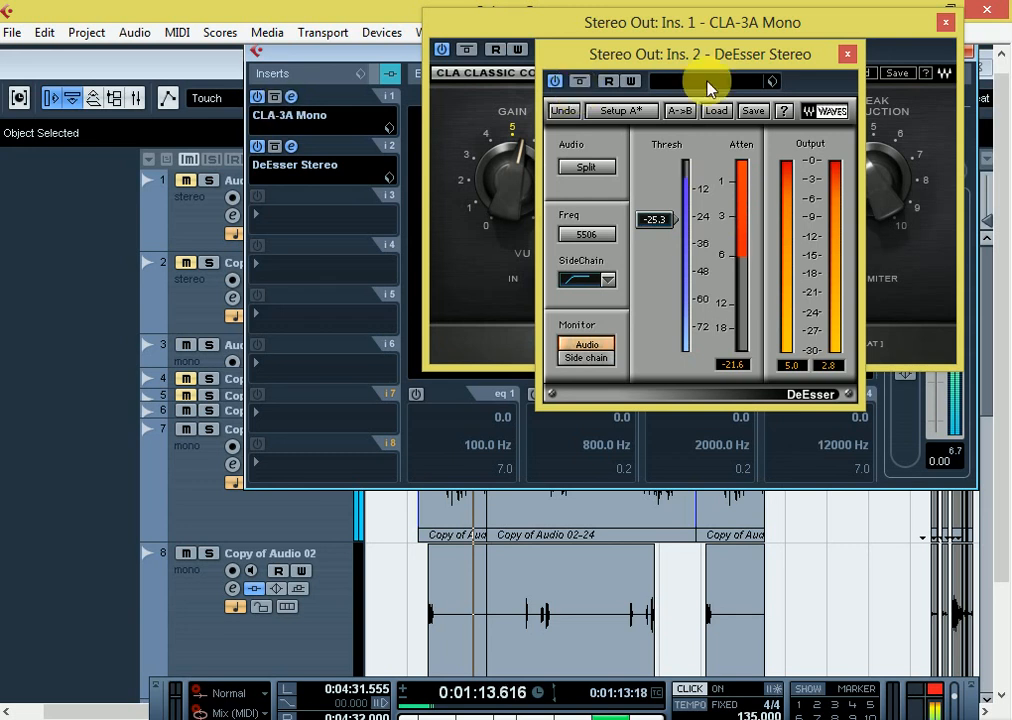
# Step: Close the DeEsser and CLA-3A editors and the Stereo Out channel settings to return to the project
pyautogui.click(846, 52)
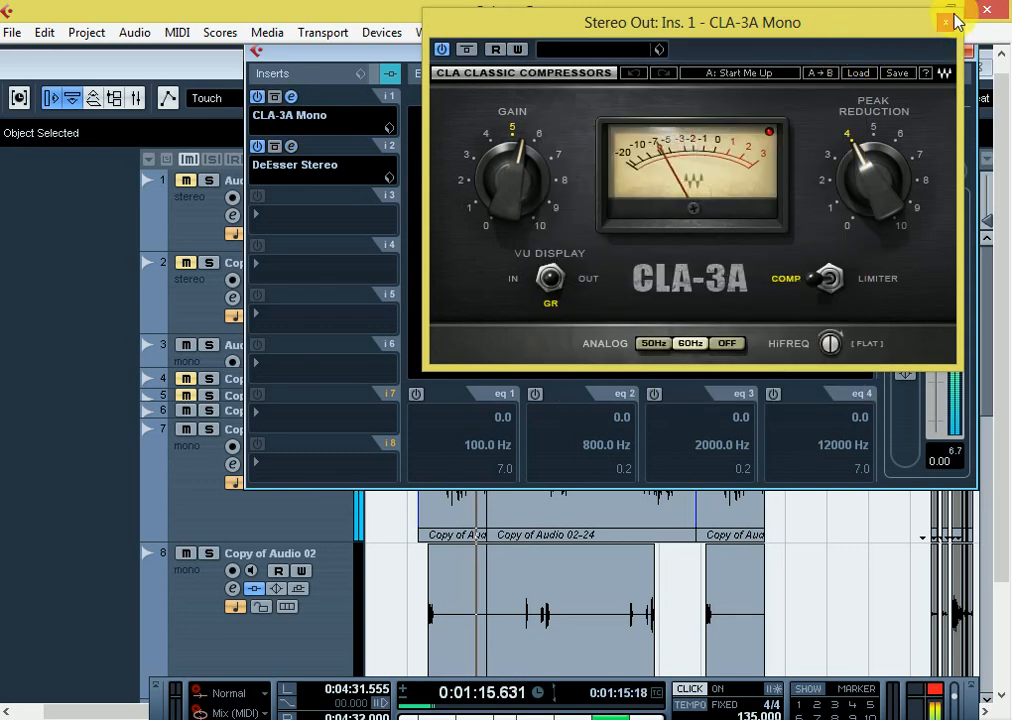
pyautogui.click(952, 27)
pyautogui.click(966, 49)
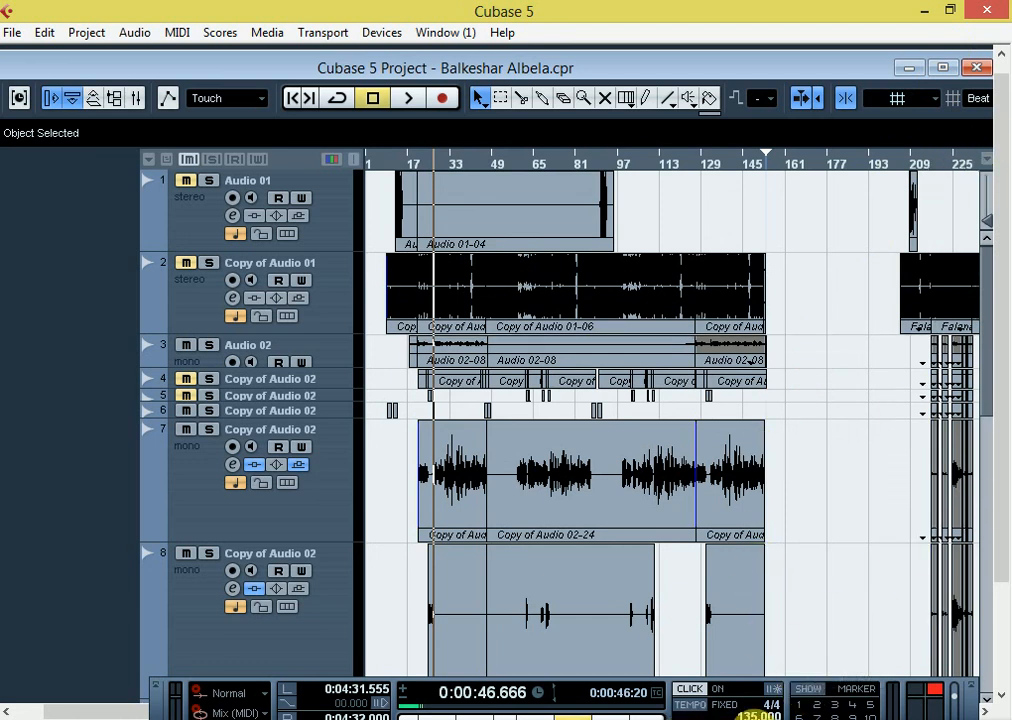
pyautogui.rightClick(756, 717)
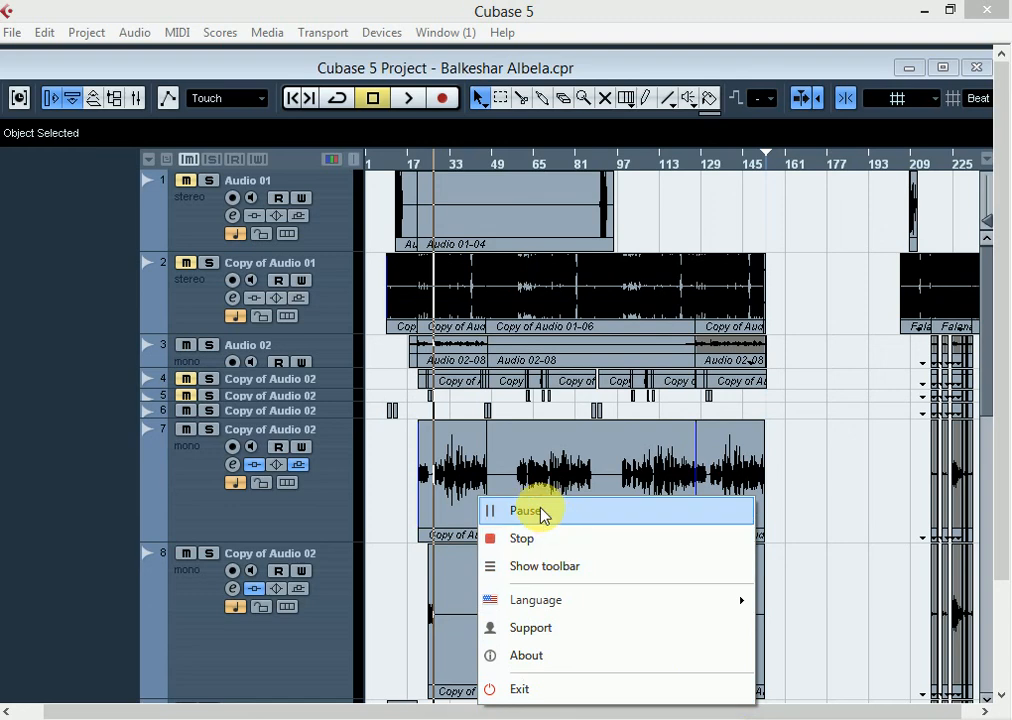